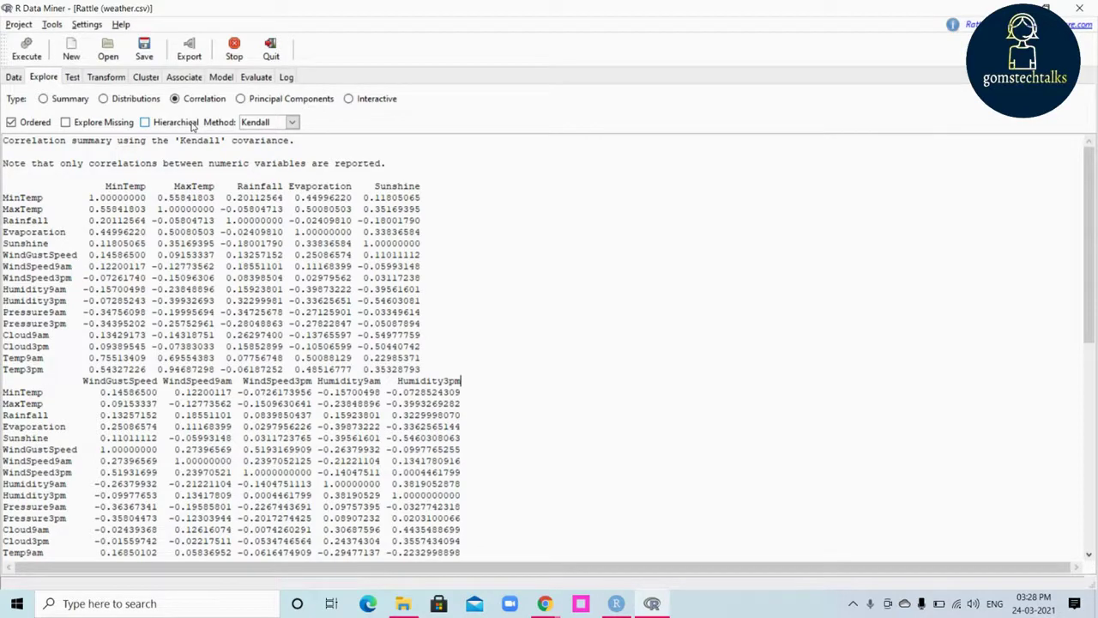
Generate the ordered correlation summary with the Pearson method and inspect the Pressure9am self-correlation value.
left_click(293, 123)
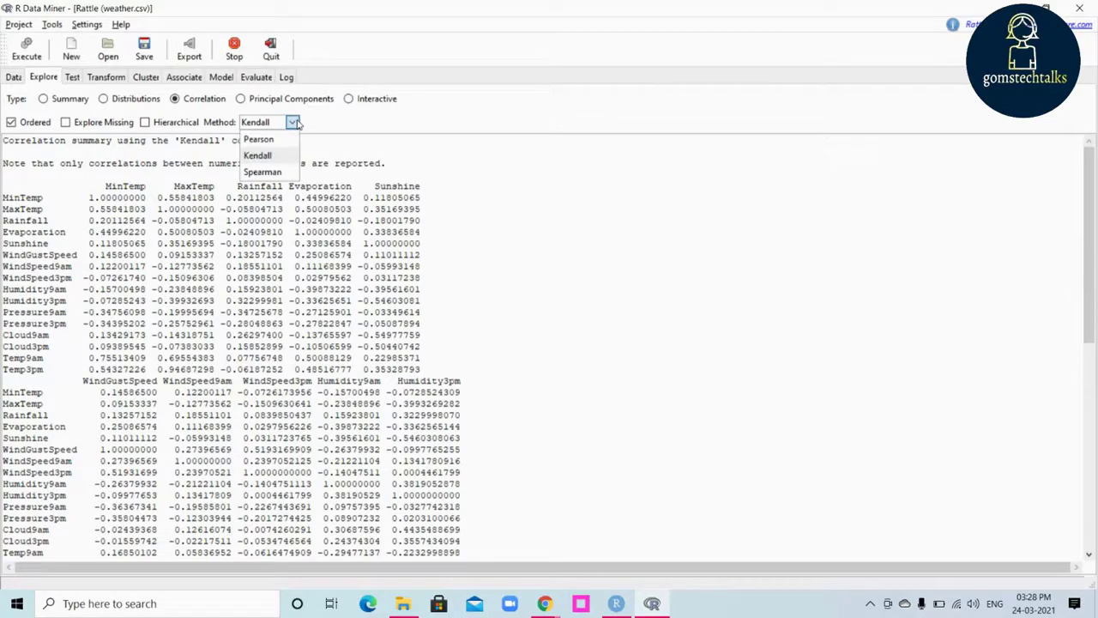
left_click(290, 139)
left_click(293, 125)
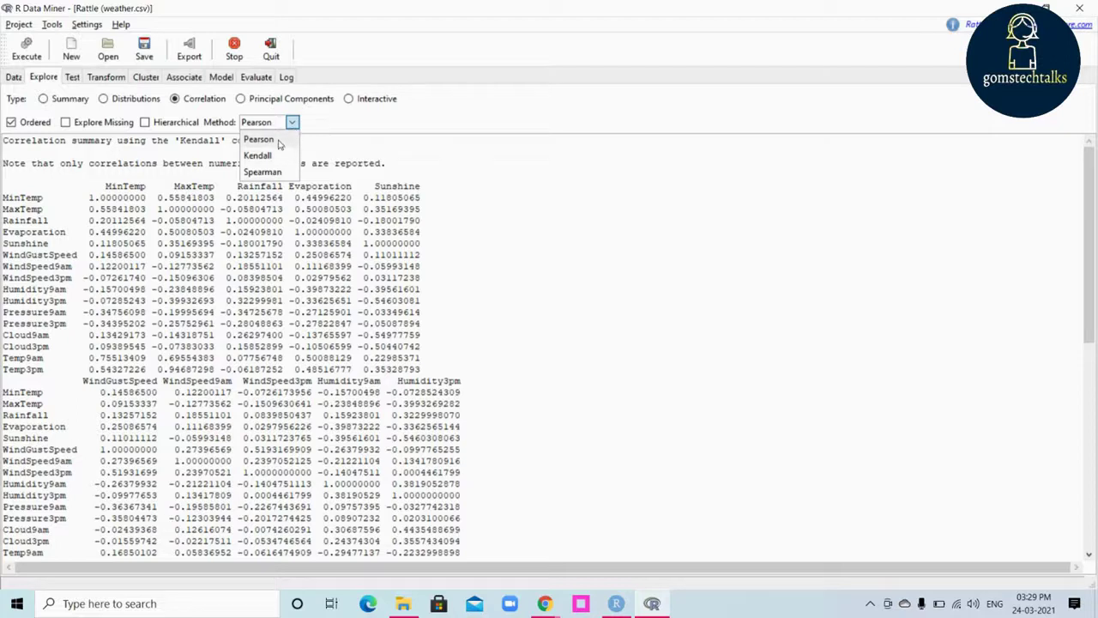
left_click(279, 143)
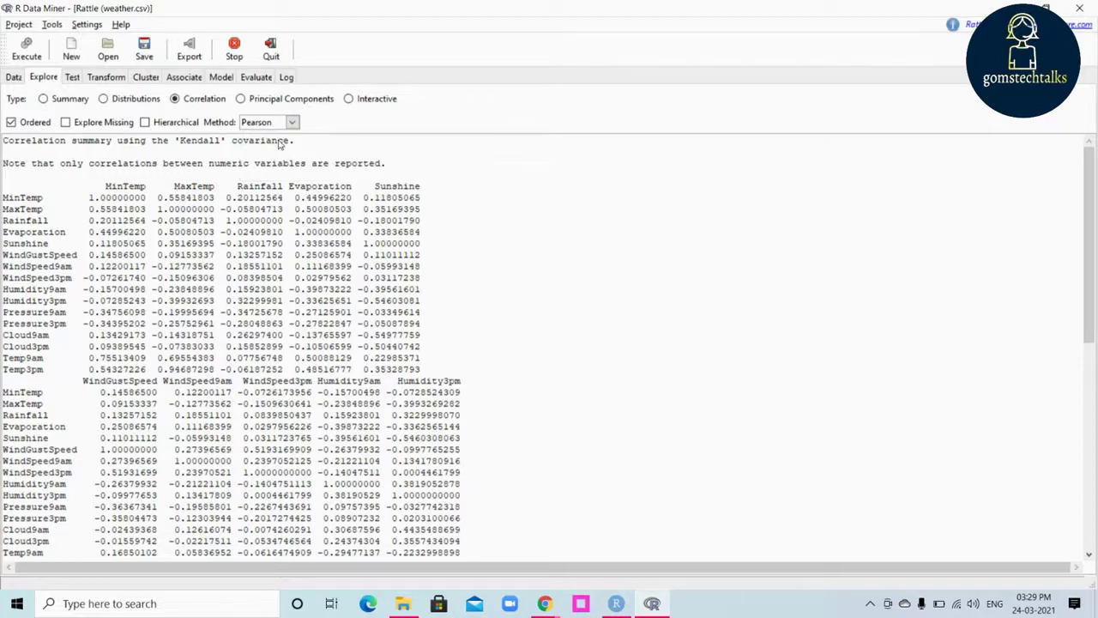
left_click(21, 50)
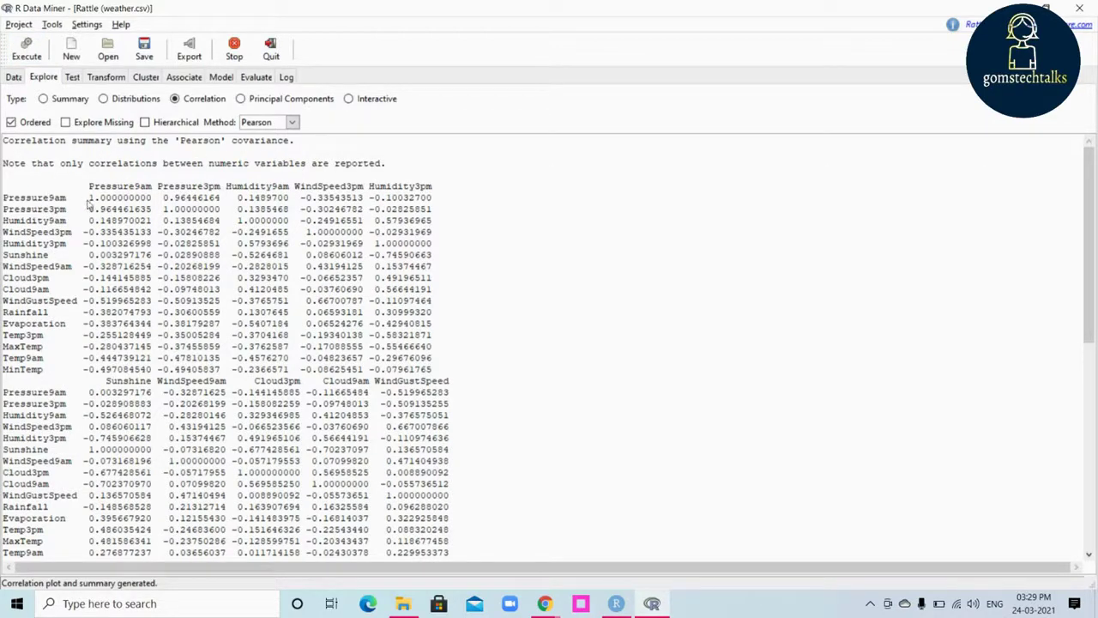
left_click_drag(84, 199, 151, 199)
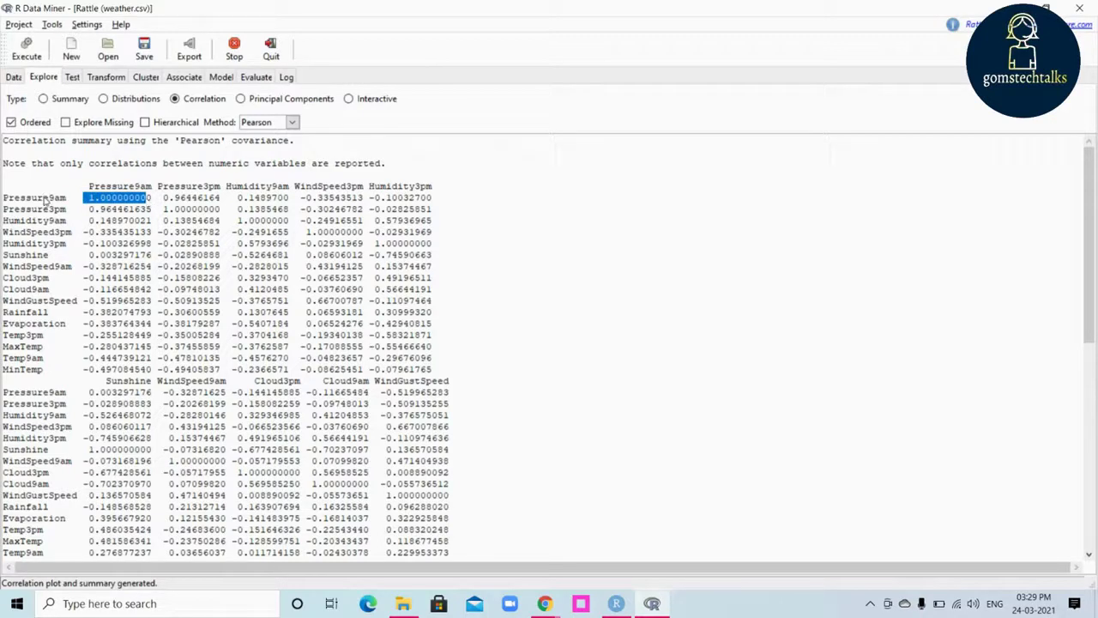
left_click(175, 191)
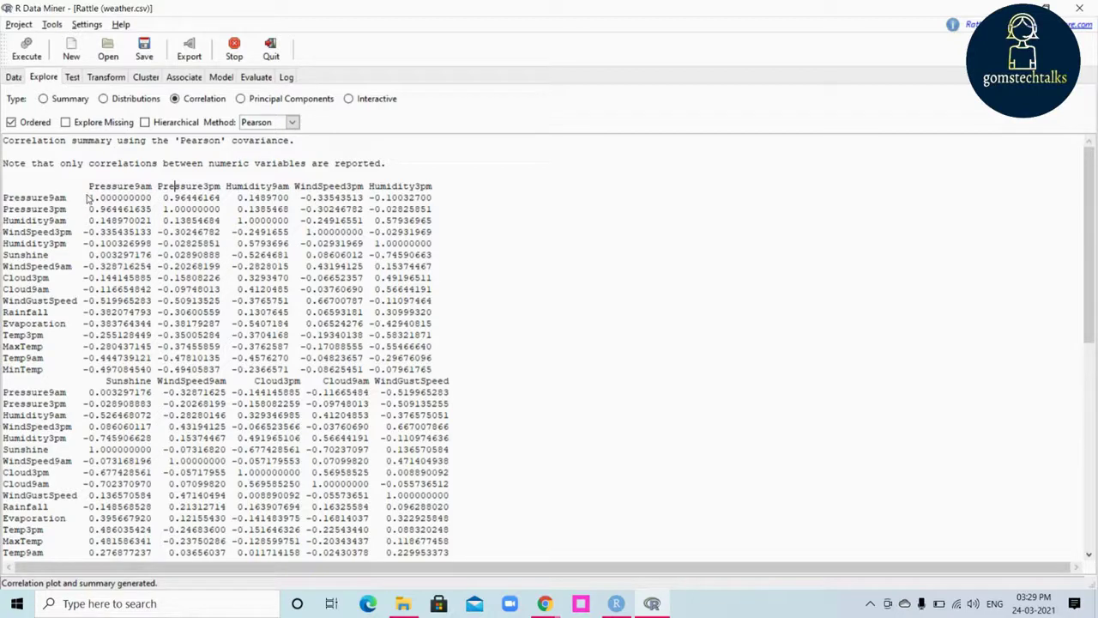
Generate the ordered correlation summary with the Kendall method and look through the resulting matrix.
left_click(292, 123)
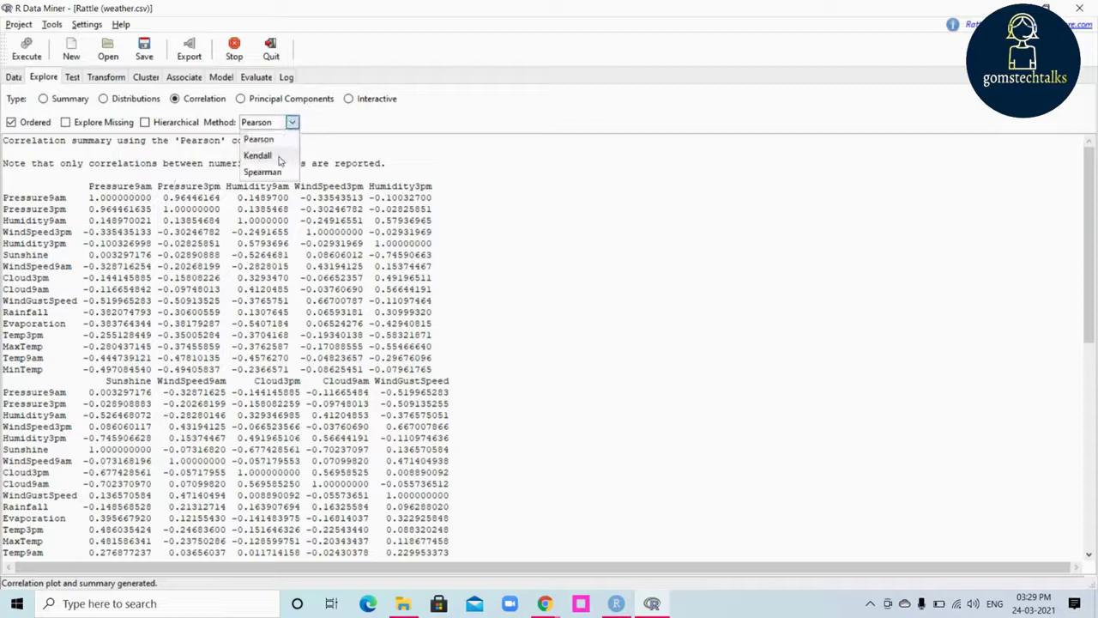
left_click(278, 158)
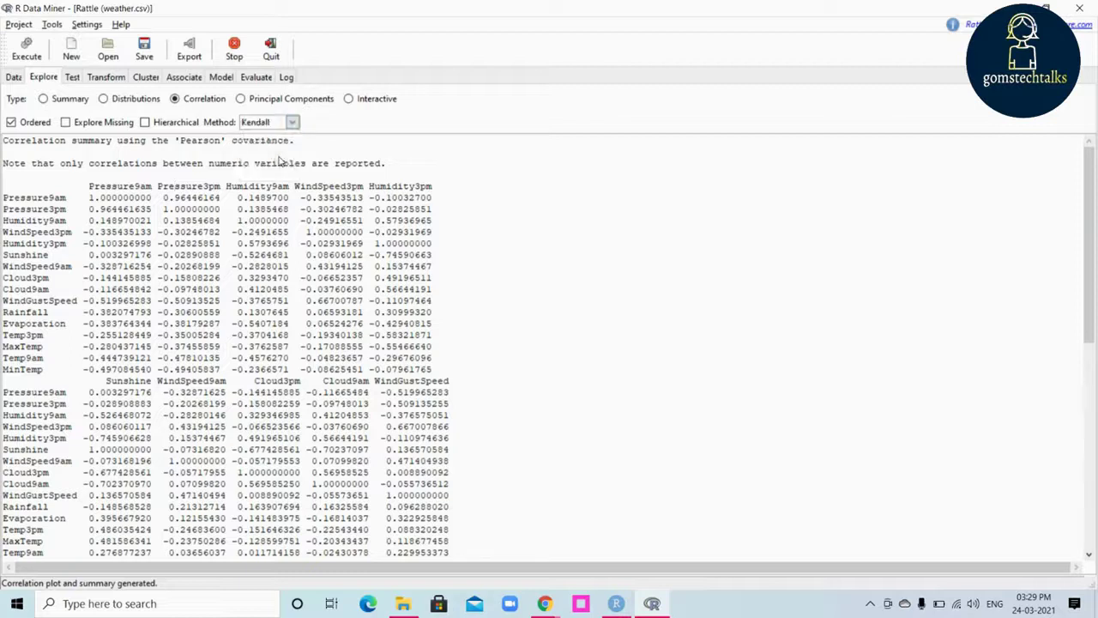
left_click(25, 44)
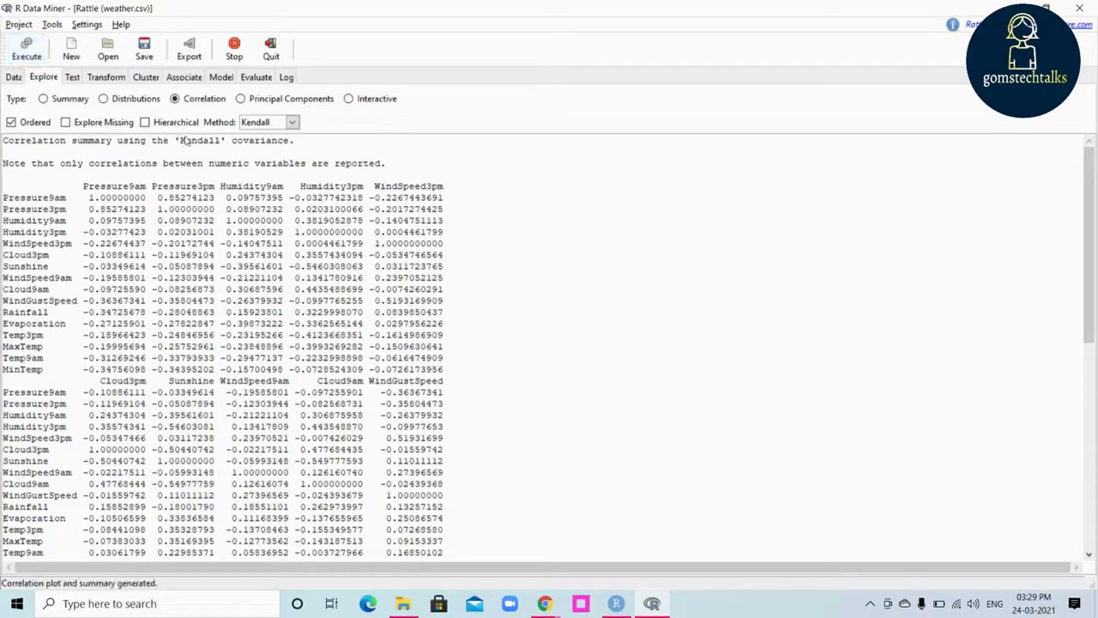
left_click_drag(180, 148, 219, 148)
left_click_drag(1095, 244, 1095, 523)
left_click_drag(1092, 463, 1091, 249)
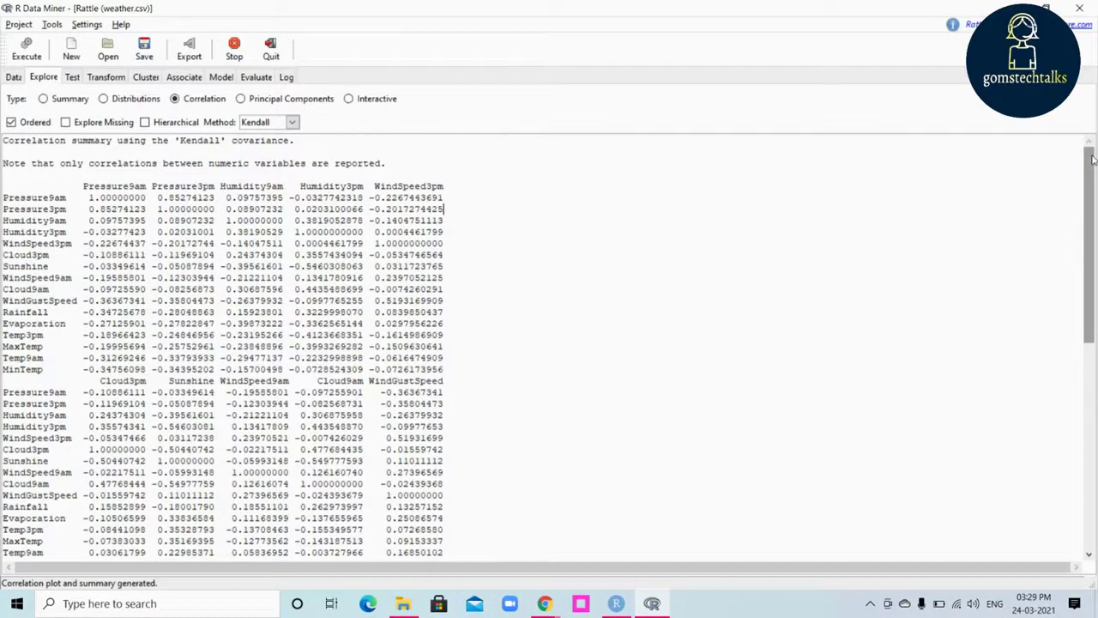
Turn on Explore Missing, turn off Ordered, run the Kendall missing-values correlation and review the percent missing values.
left_click(67, 124)
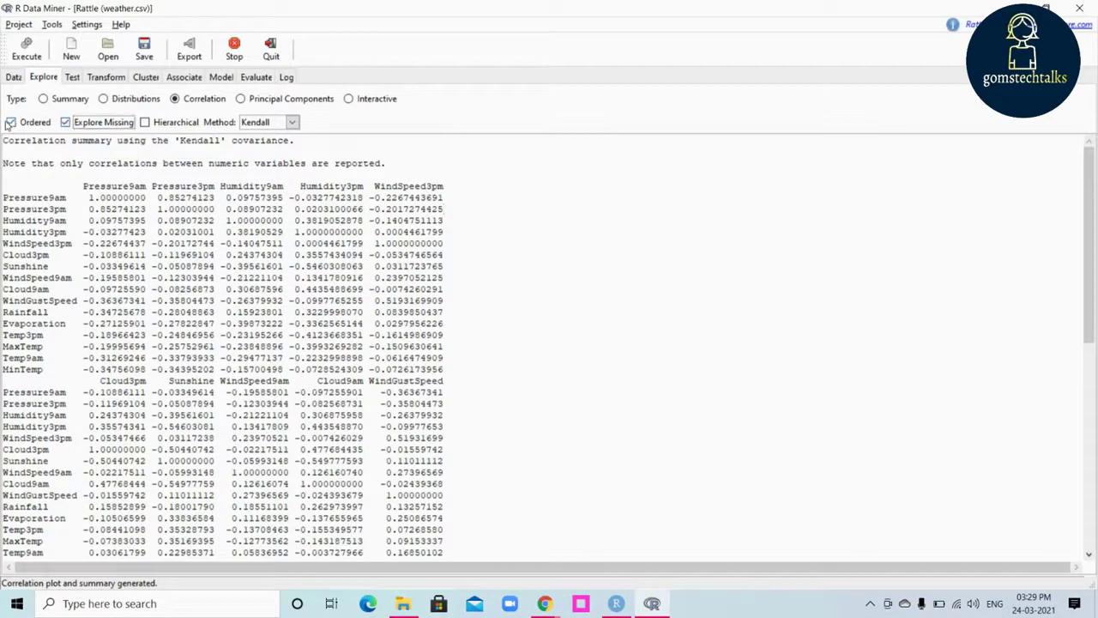
left_click(10, 123)
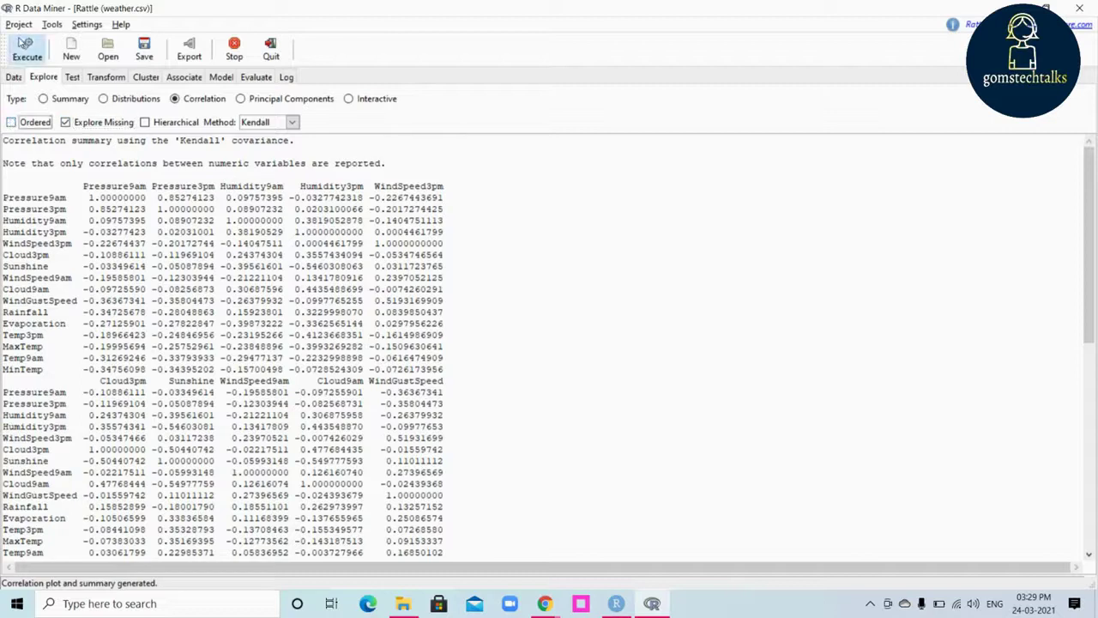
left_click(25, 47)
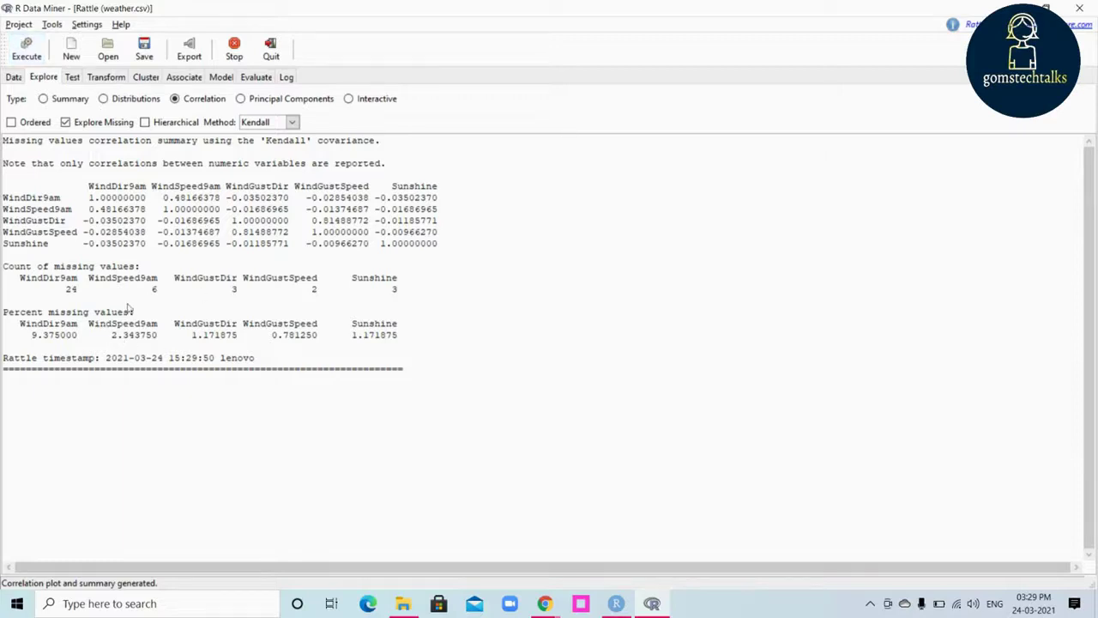
left_click_drag(21, 335, 2, 312)
left_click(395, 336)
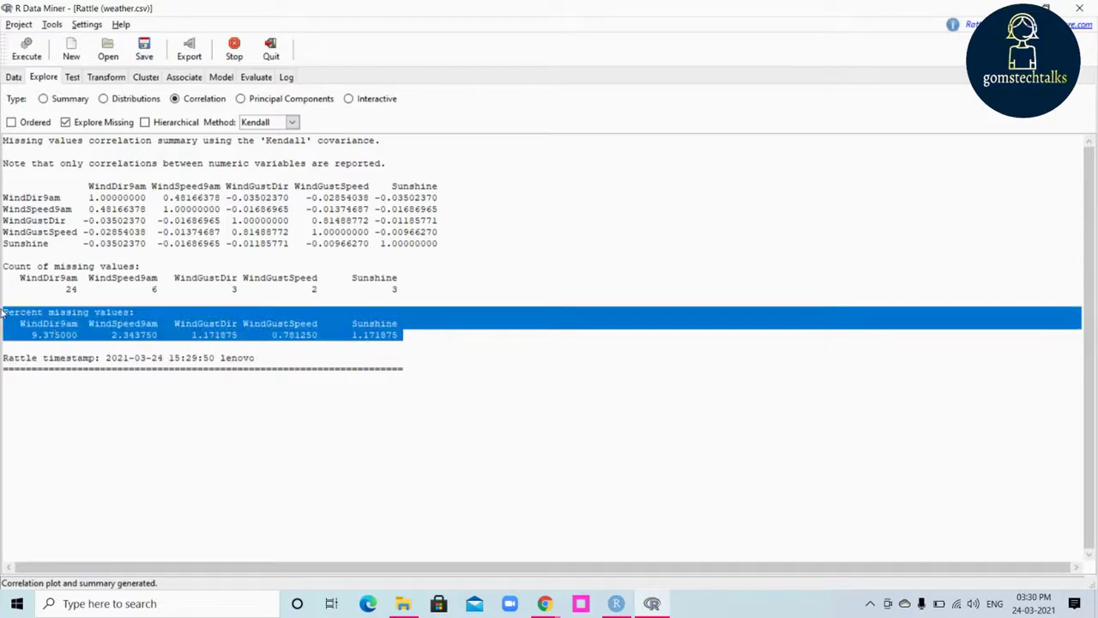
left_click(126, 323)
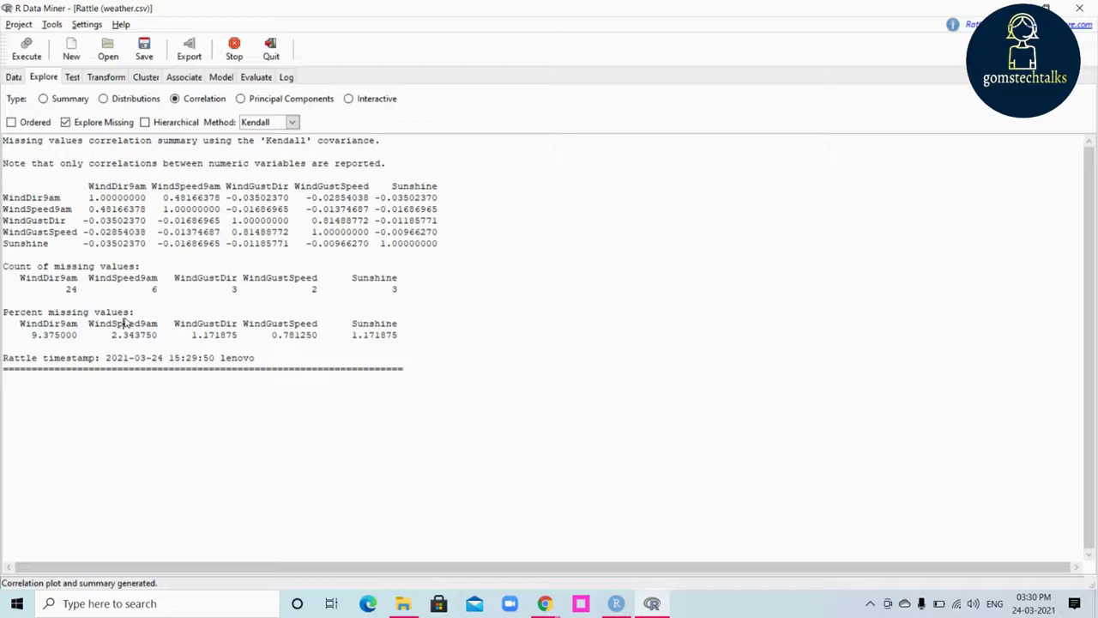
Plot the hierarchical correlation clusters with the Kendall method and view the dendrogram in RStudio.
left_click(145, 124)
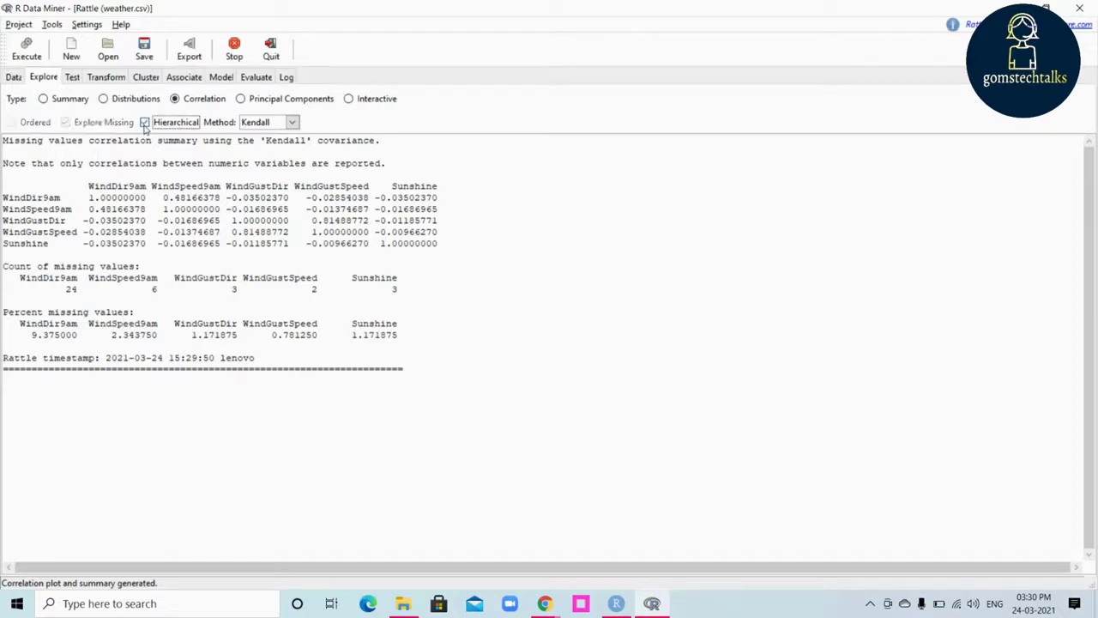
left_click(25, 51)
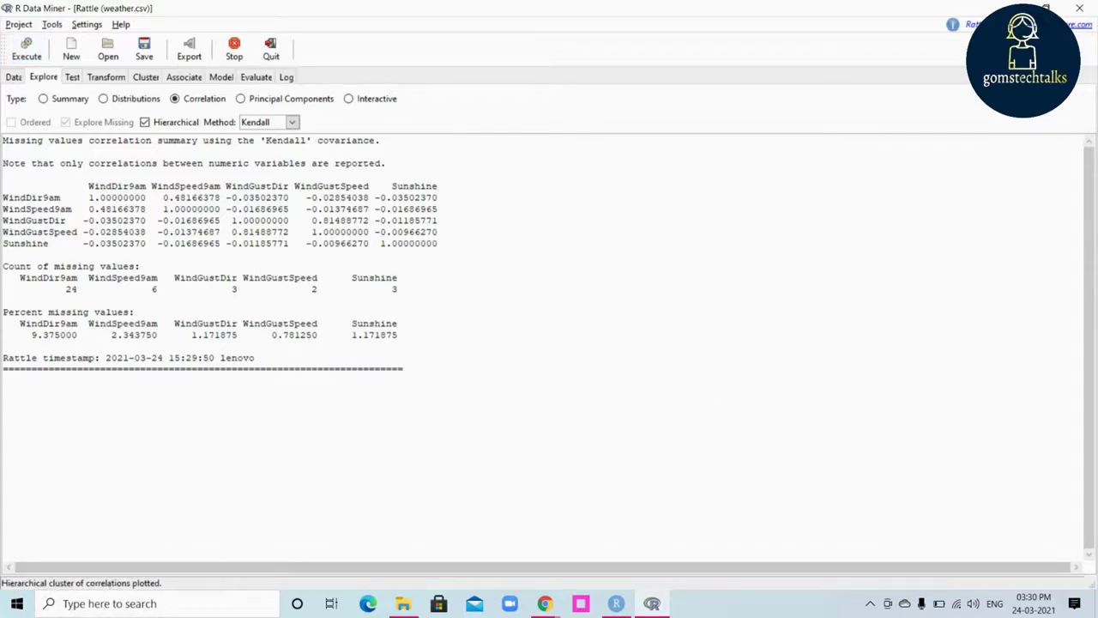
left_click(1013, 5)
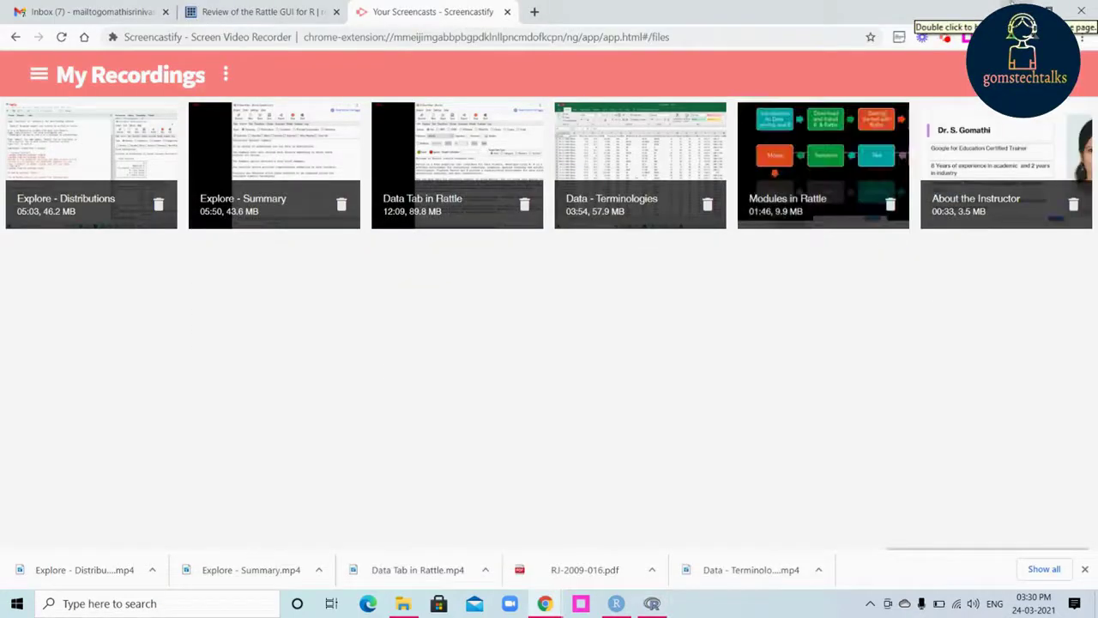
left_click(1015, 5)
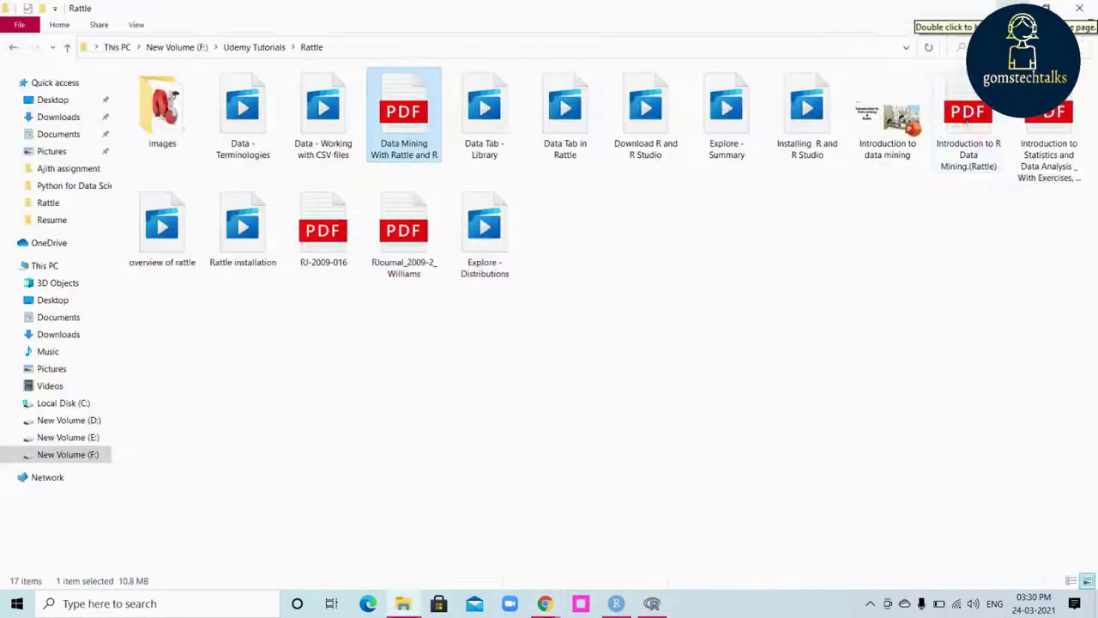
left_click(617, 604)
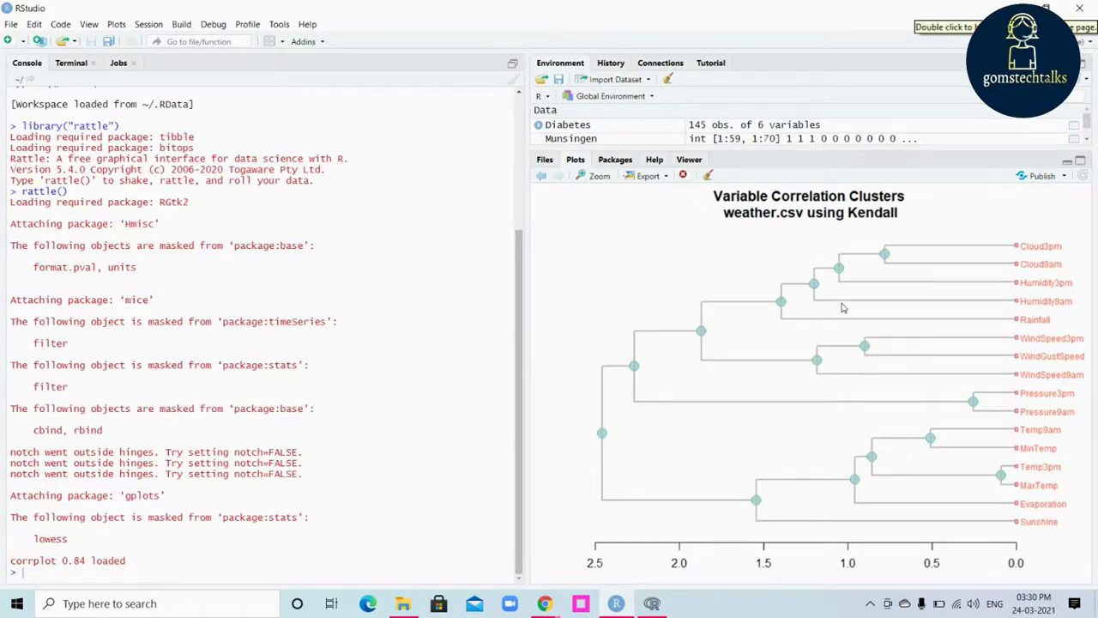
Return to Rattle, restore its window to a smaller size beside the plot, and plot the hierarchical correlation clusters using Pearson.
left_click(652, 604)
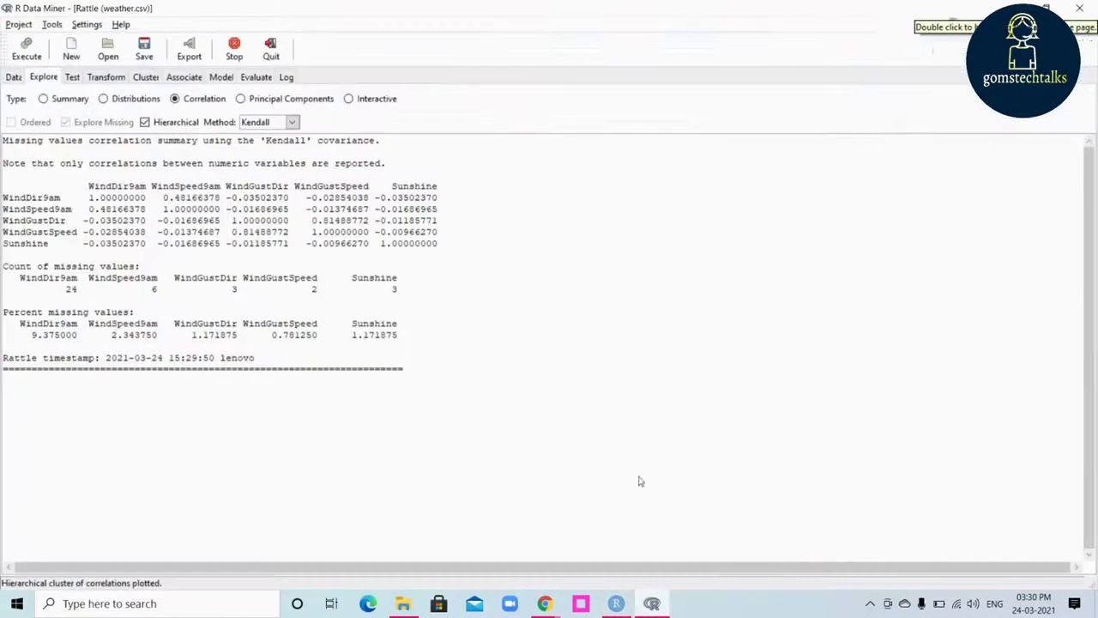
left_click(1046, 8)
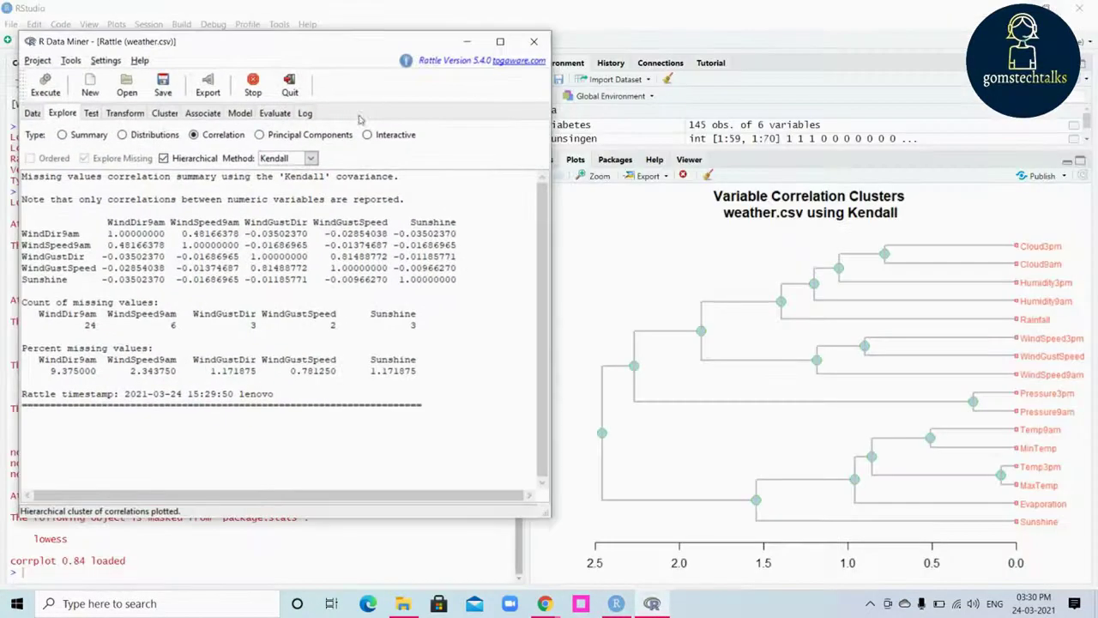
left_click(311, 158)
left_click(292, 173)
left_click(45, 86)
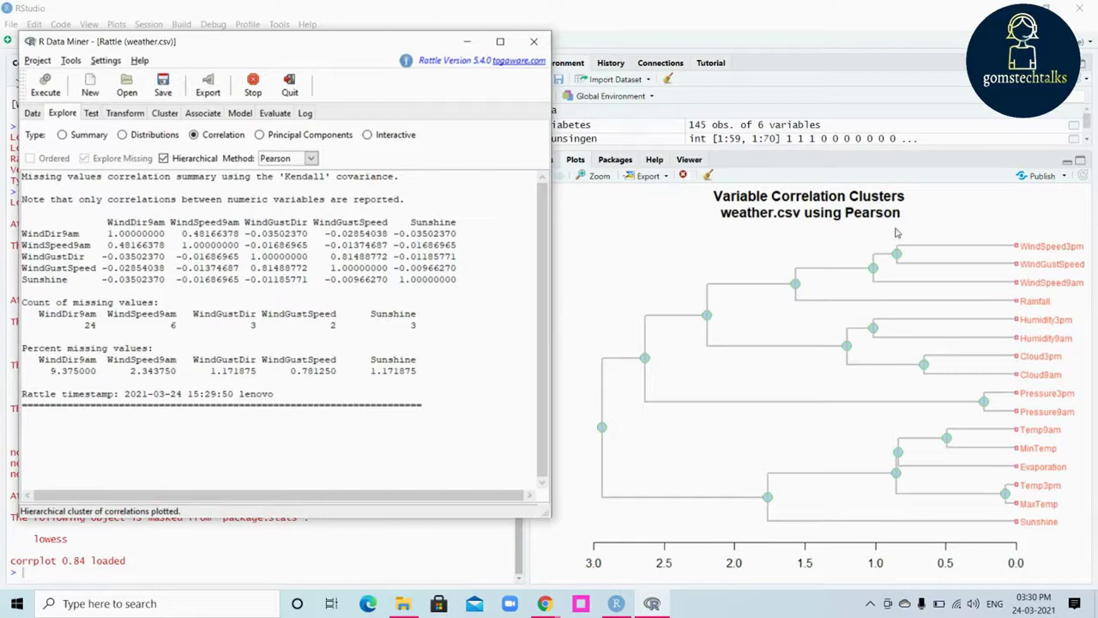
Plot the hierarchical correlation clusters of the weather data using the Spearman method.
left_click(311, 158)
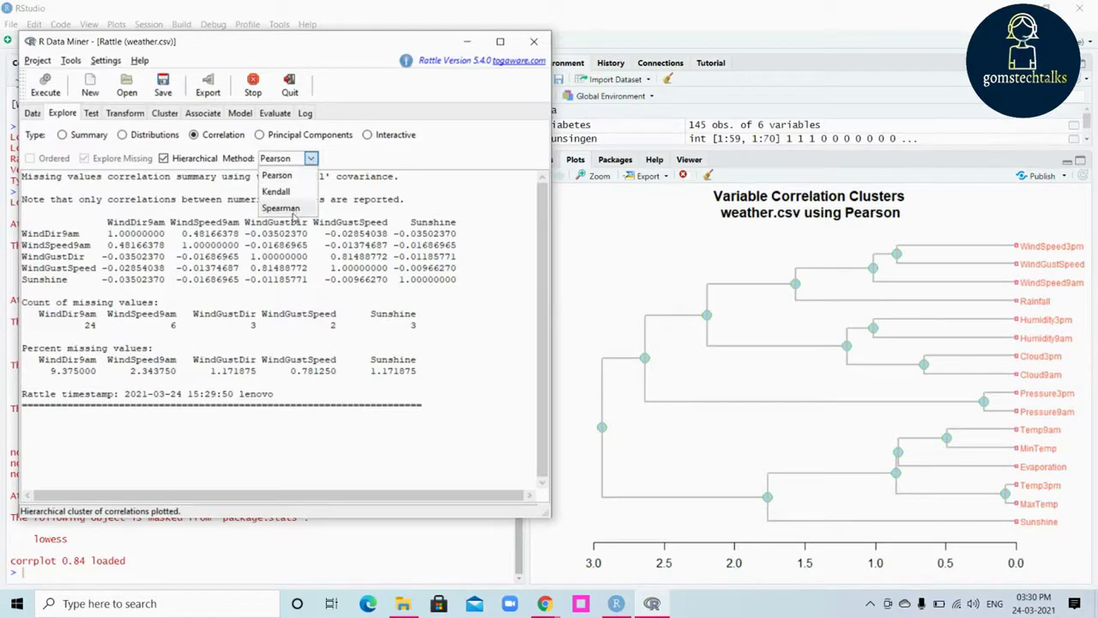
left_click(294, 210)
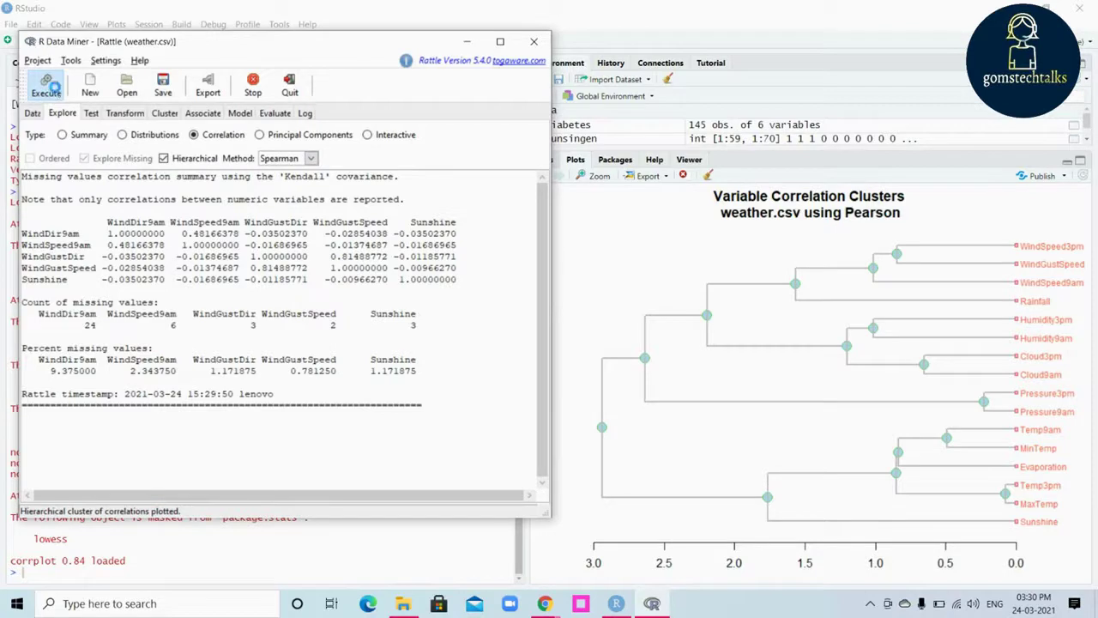
left_click(47, 86)
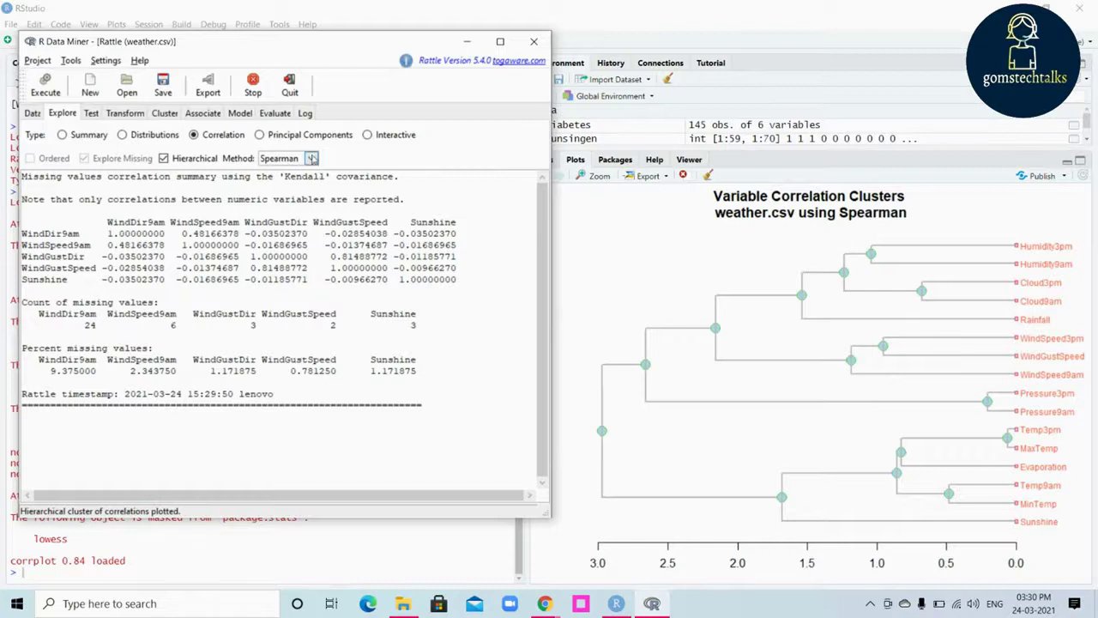
left_click(312, 158)
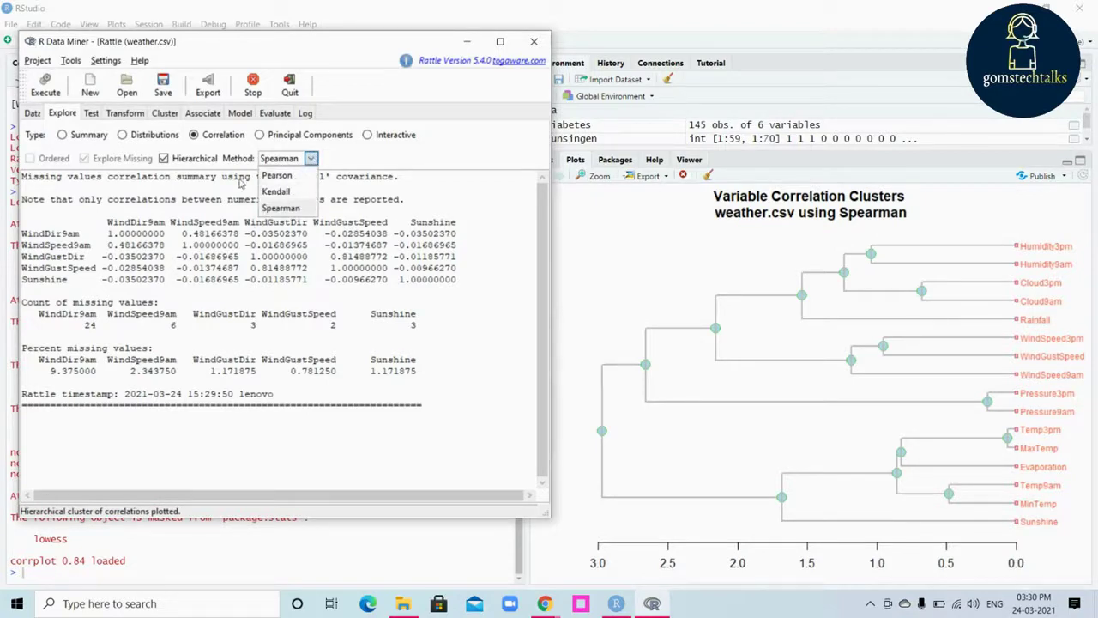
left_click(353, 244)
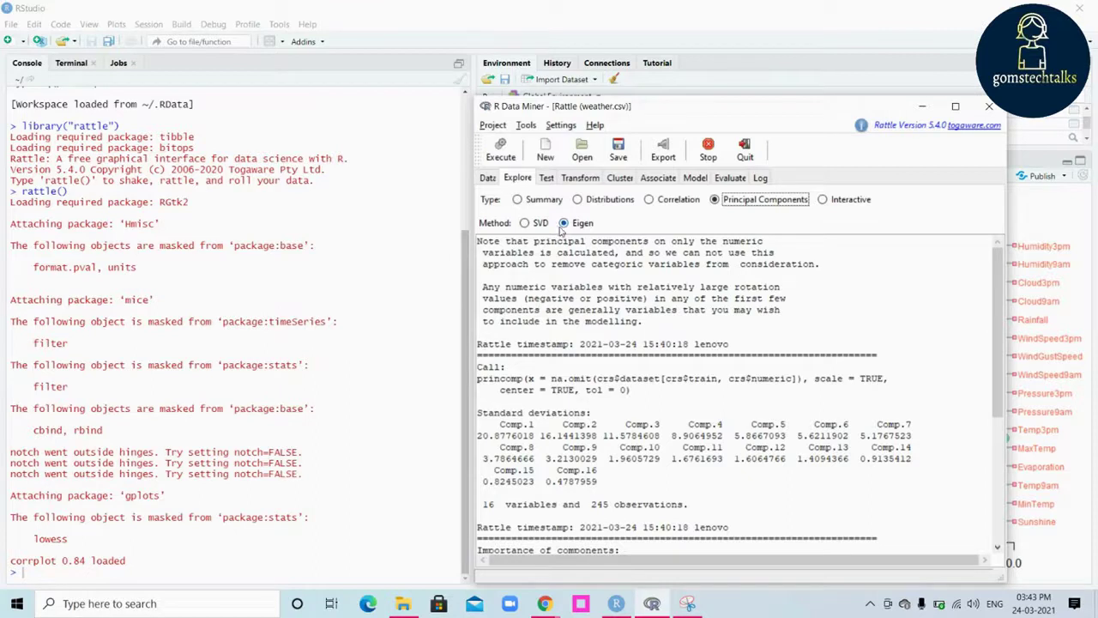
Run the principal components analysis with the SVD method and move the Rattle window clear of the plot in RStudio.
left_click(527, 224)
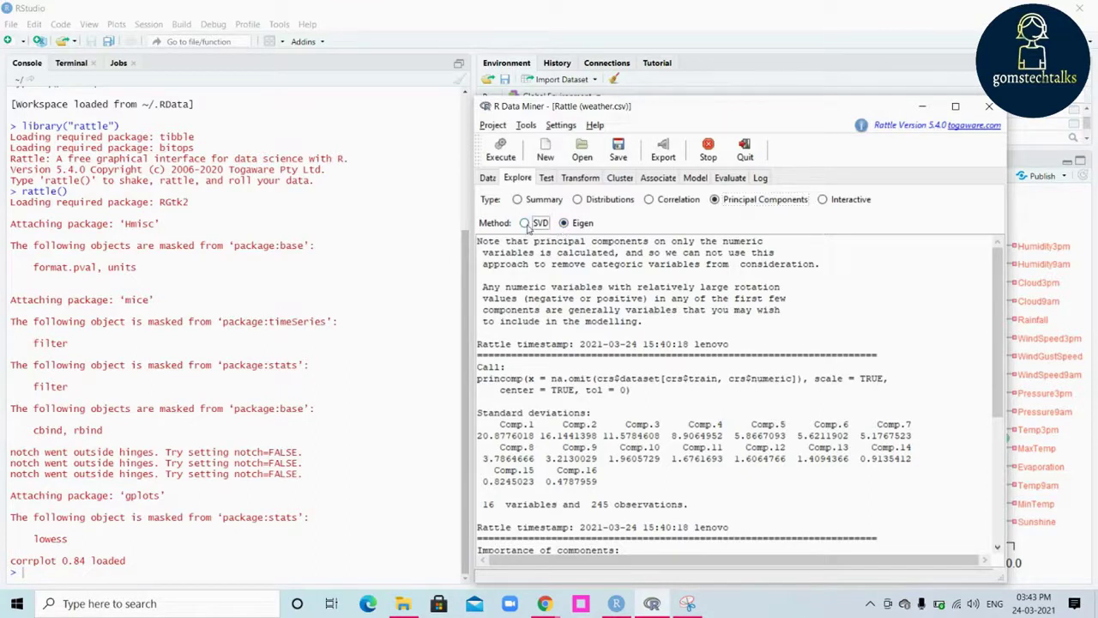
left_click(501, 150)
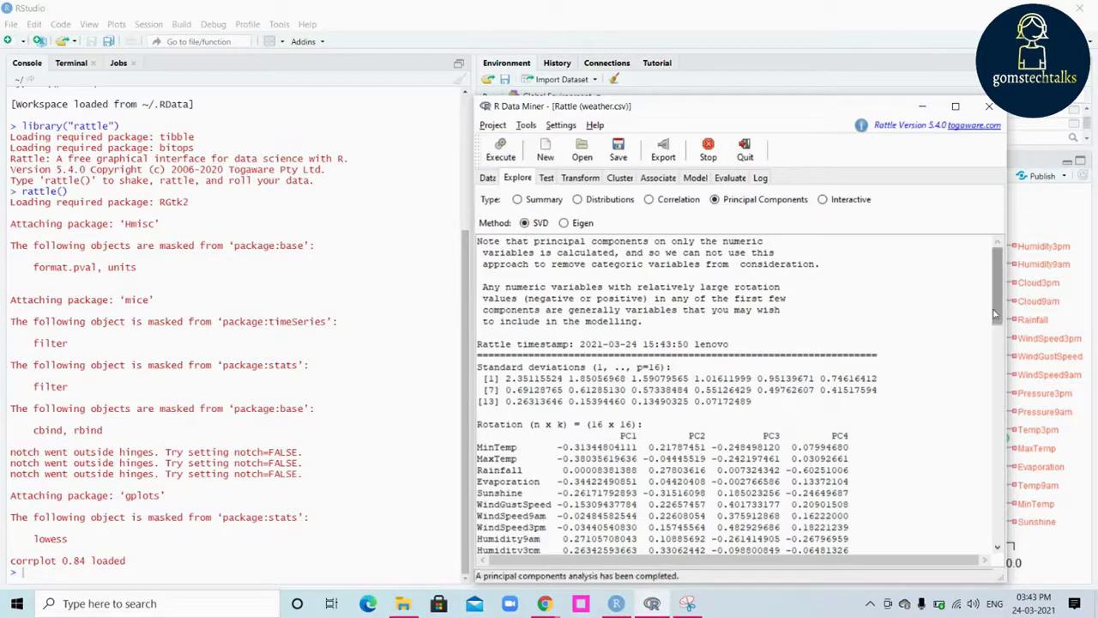
scroll(1000, 335, "down", 3)
left_click_drag(1000, 334, 995, 305)
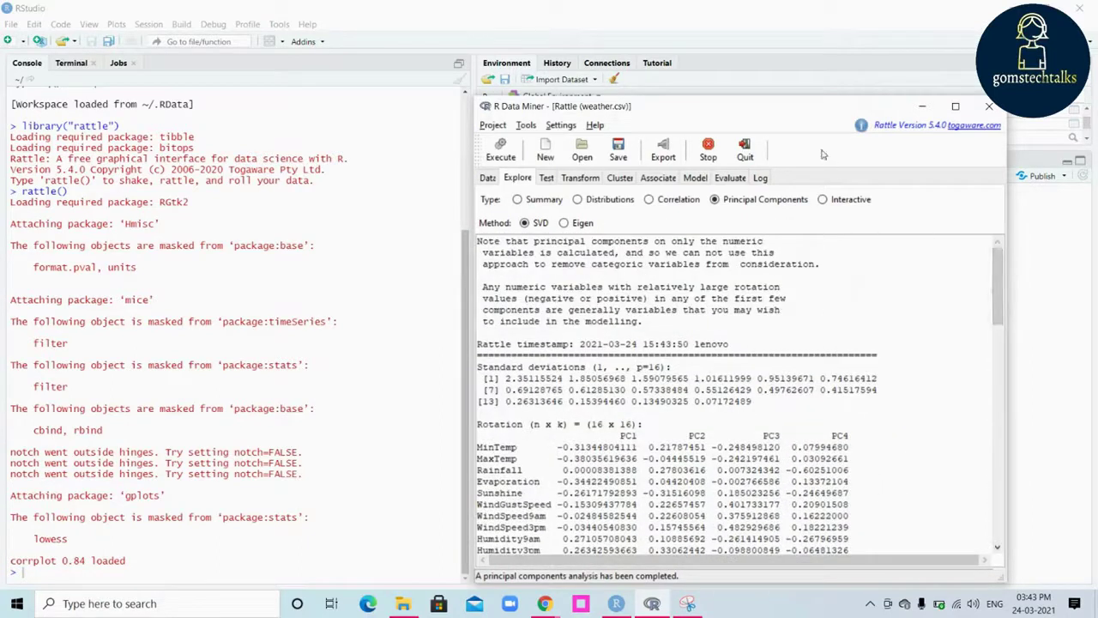
left_click_drag(803, 114, 397, 125)
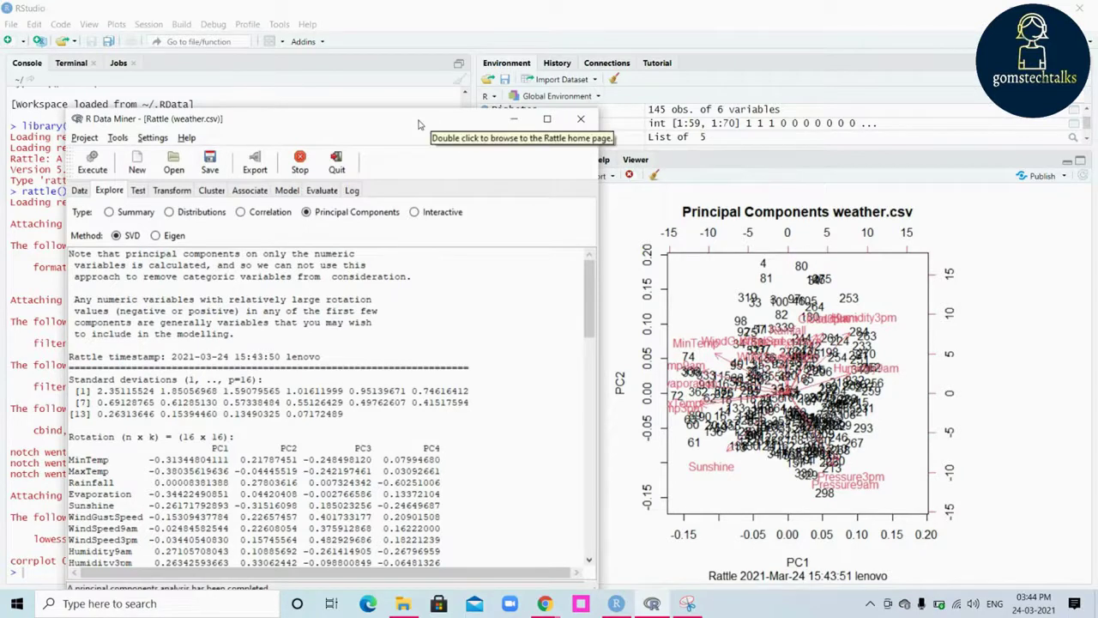
left_click_drag(422, 124, 421, 71)
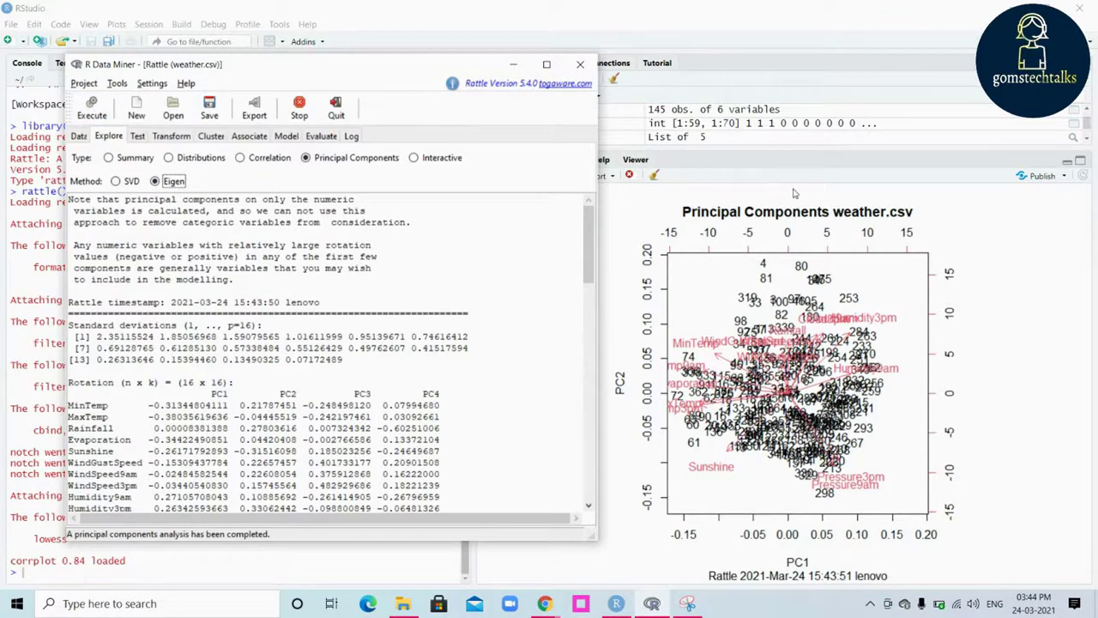
Run the principal components analysis with the Eigen method and review the standard deviations and importance of components.
left_click(93, 107)
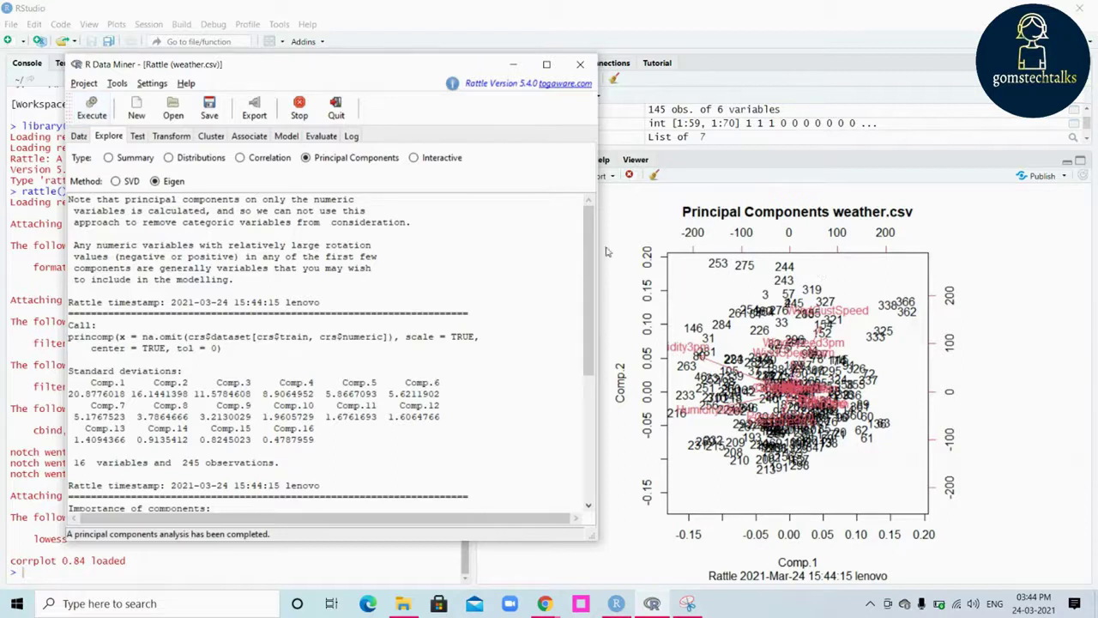
scroll(591, 247, "down", 3)
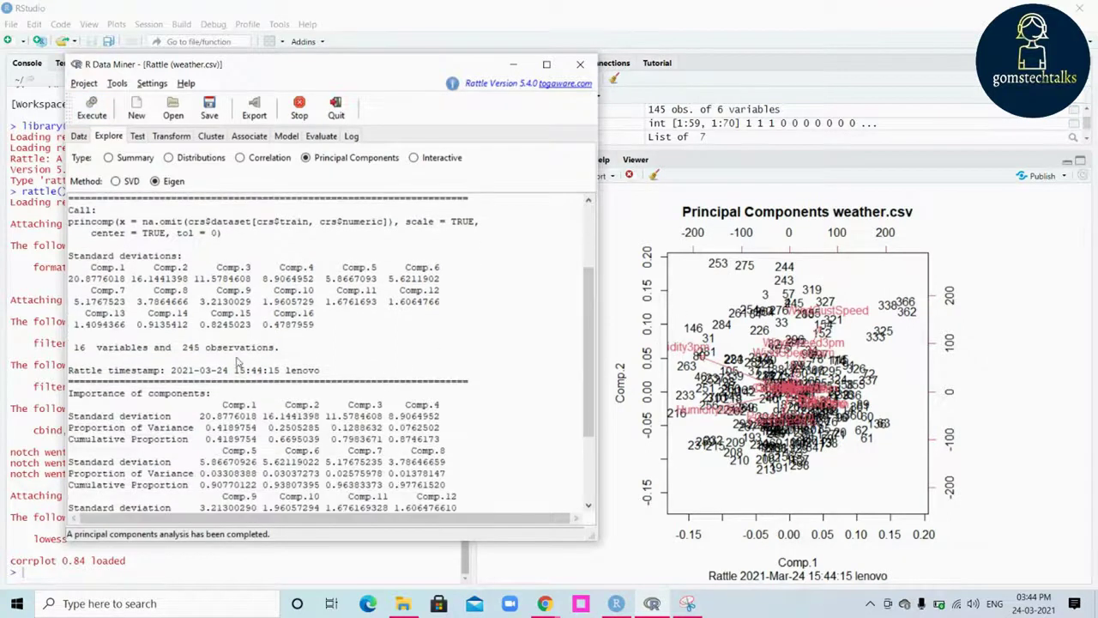
Review the Eigen principal components output, from its introductory notes down to the end of the importance of components.
left_click_drag(345, 327, 586, 331)
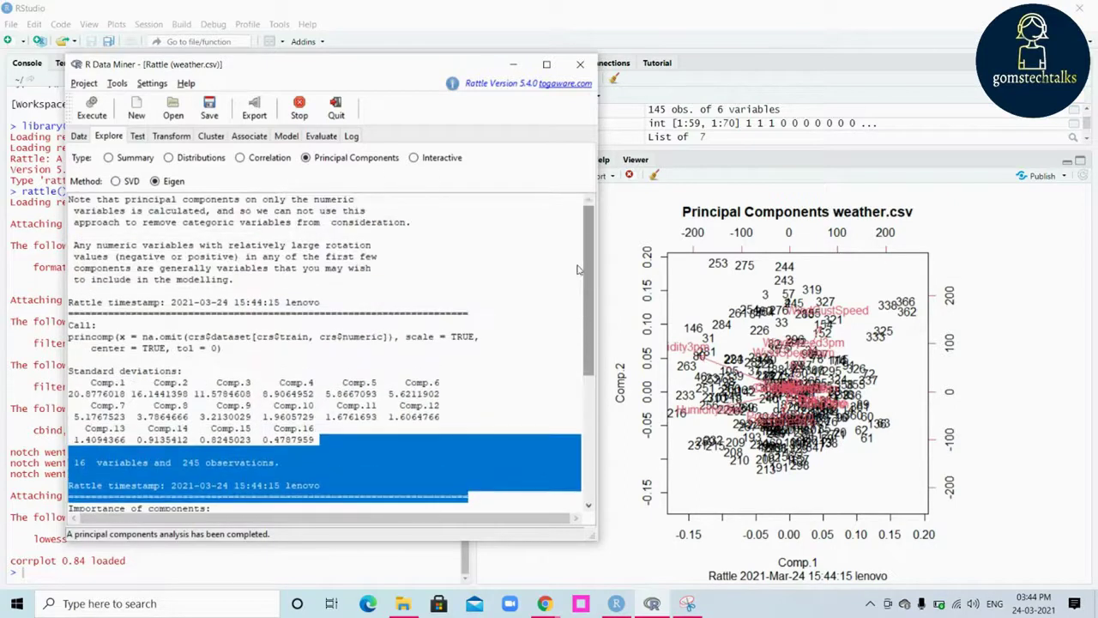
left_click(445, 286)
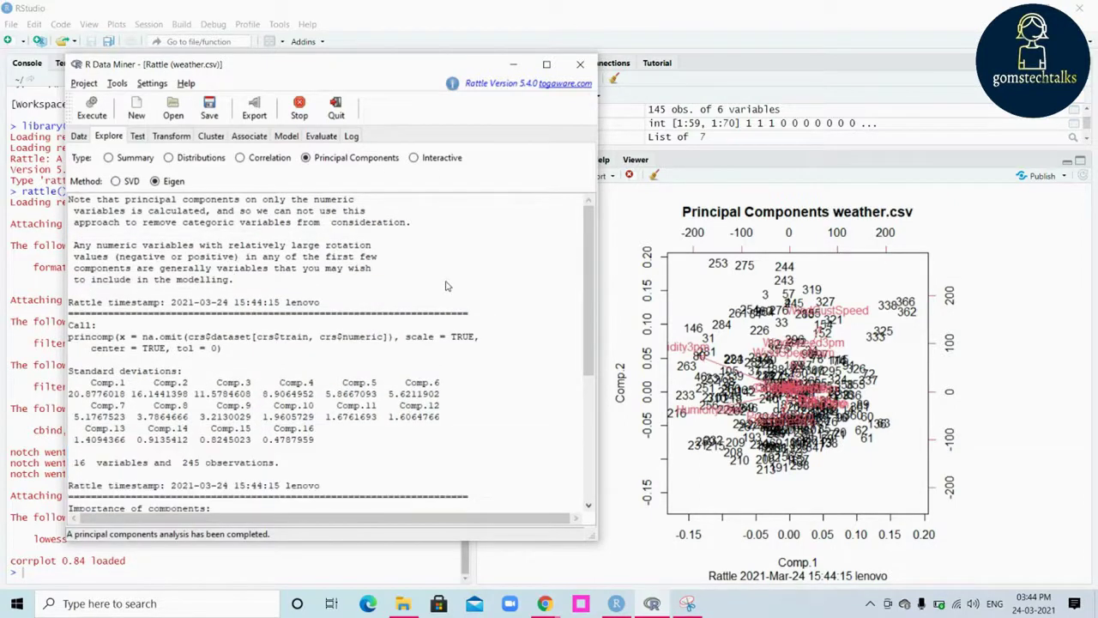
mouse_move(586, 295)
left_mouse_down()
mouse_move(582, 474)
mouse_move(589, 317)
left_mouse_up()
left_click_drag(586, 332, 586, 456)
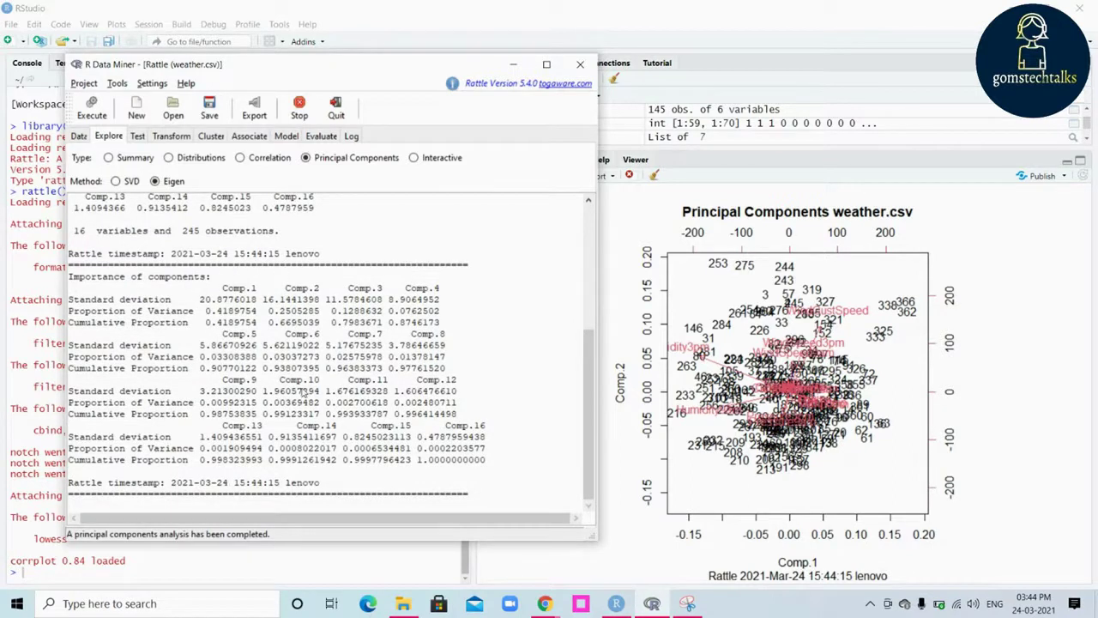
Launch the GGRaptR interactive explorer from Rattle and choose weather.csv as its dataset.
mouse_move(546, 603)
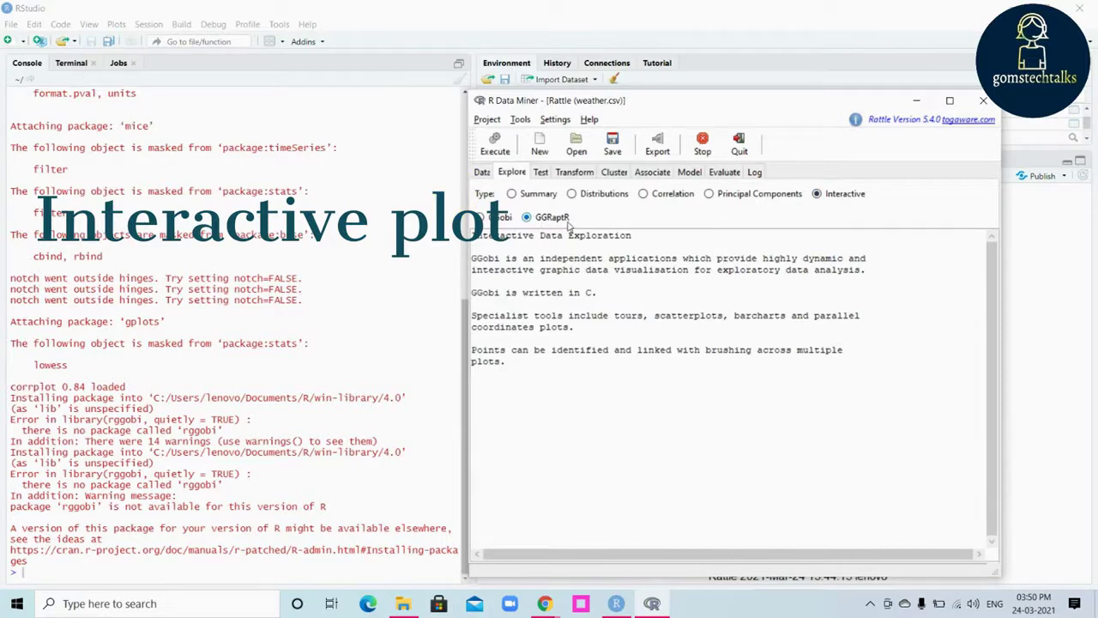
left_click(495, 144)
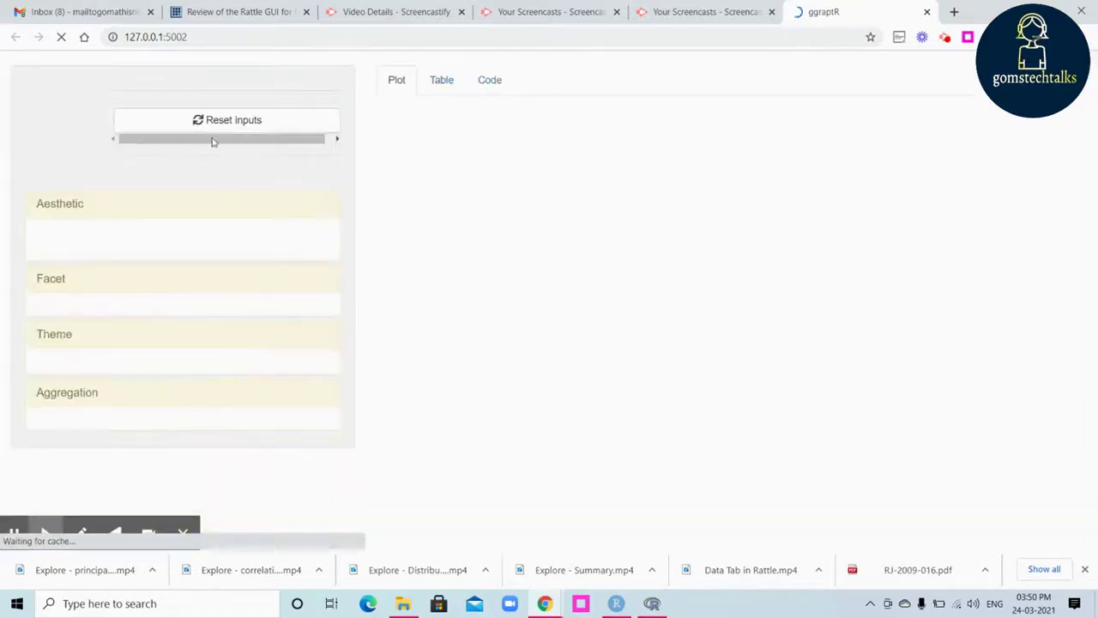
left_click(183, 534)
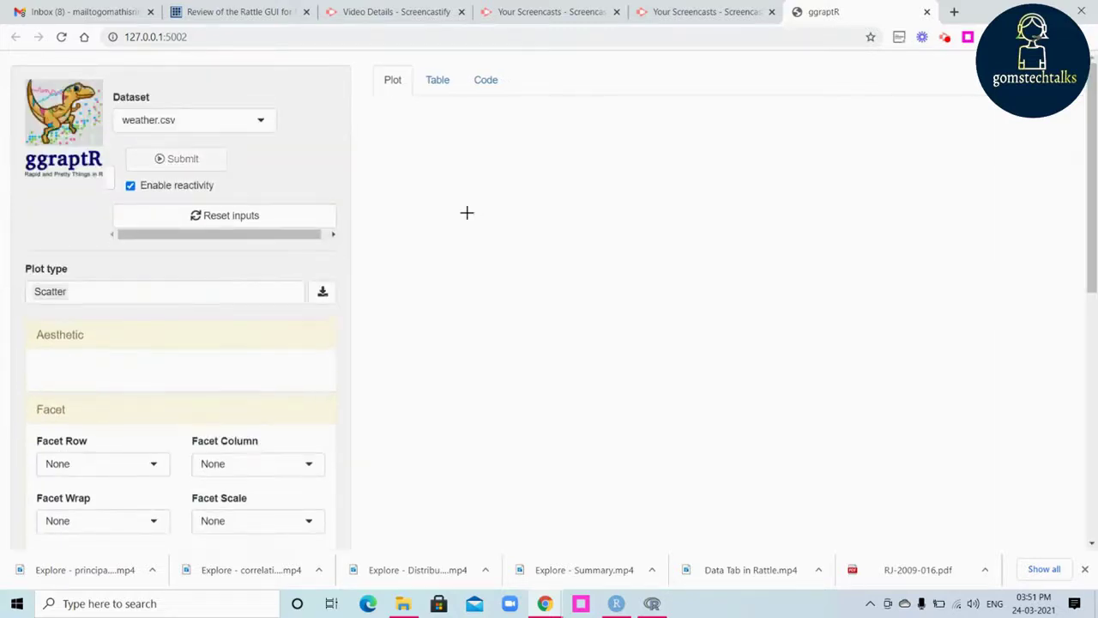
left_click(252, 125)
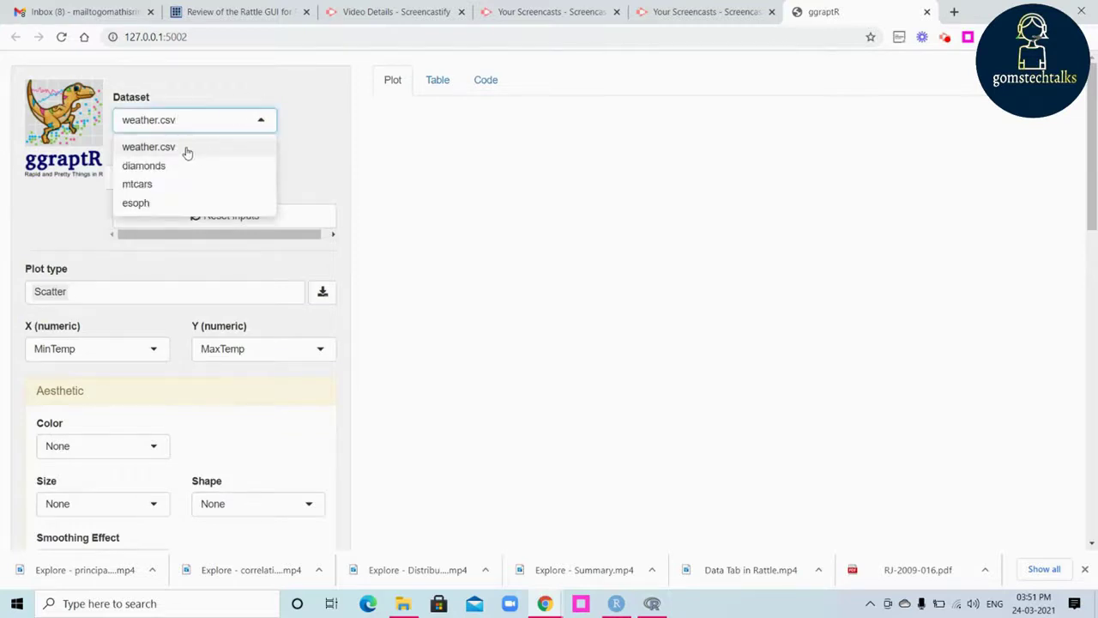
left_click(186, 147)
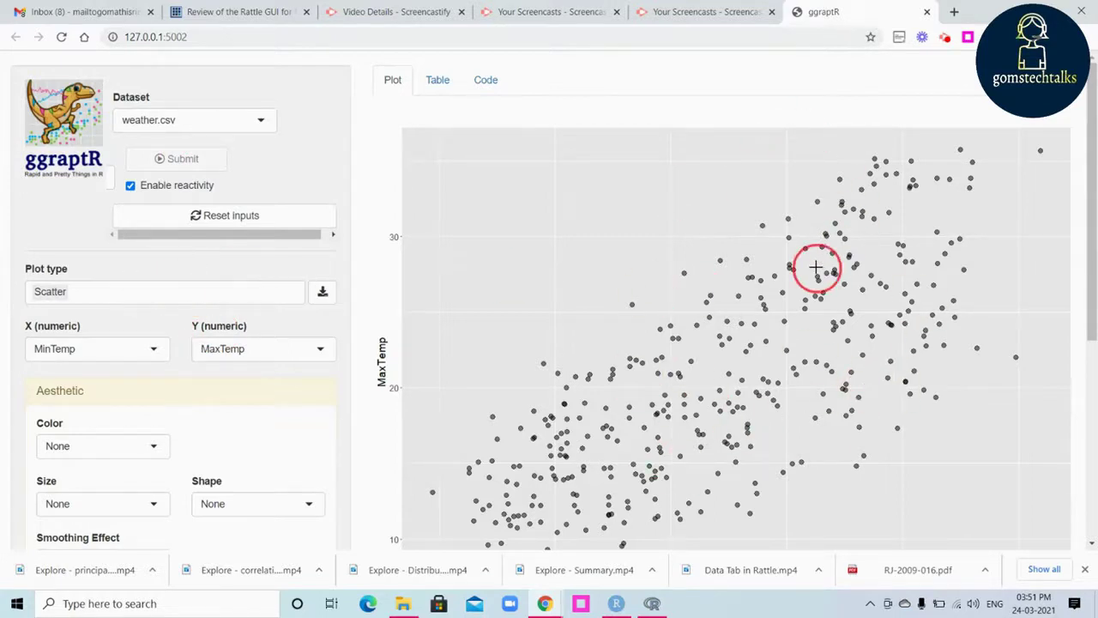
Add the Density 2d and Bin 2d plot types to the scatter plot of MinTemp and MaxTemp.
left_click(238, 292)
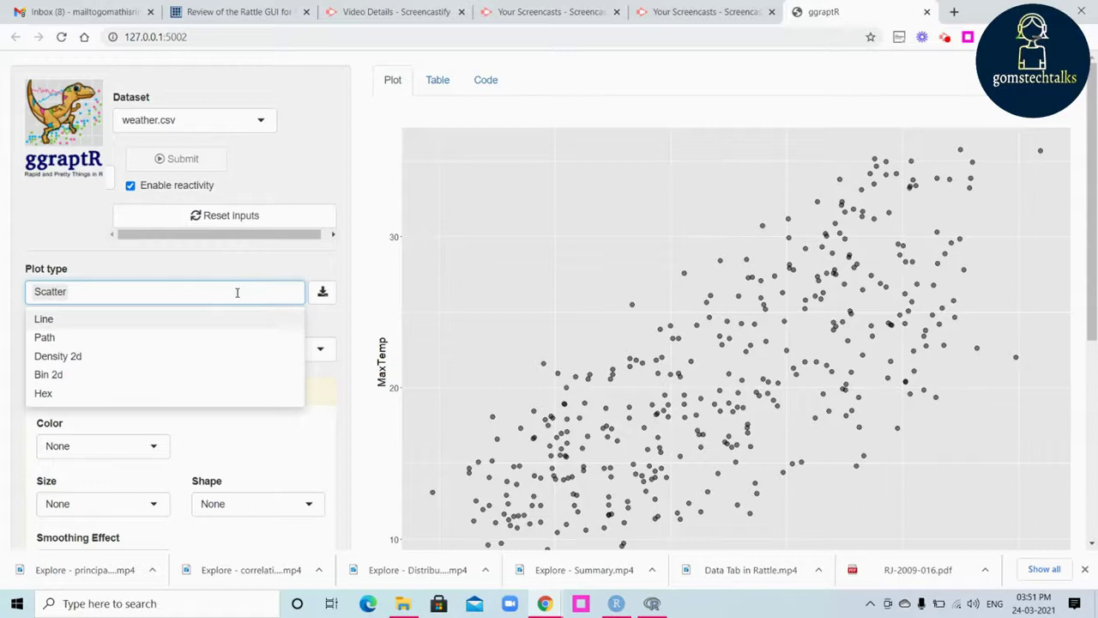
left_click(82, 361)
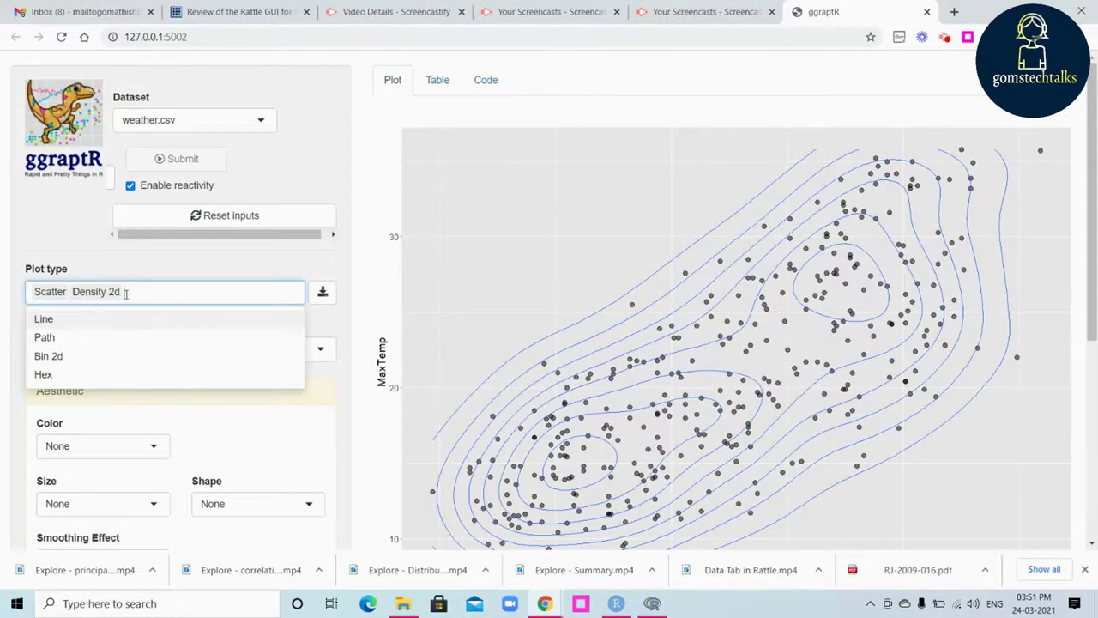
left_click(48, 357)
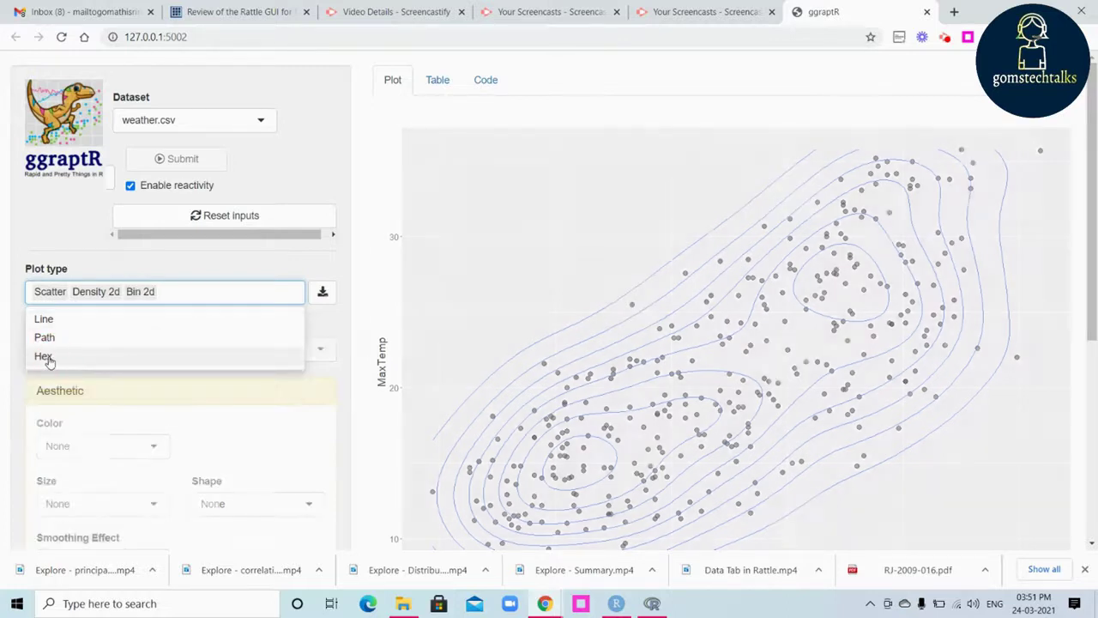
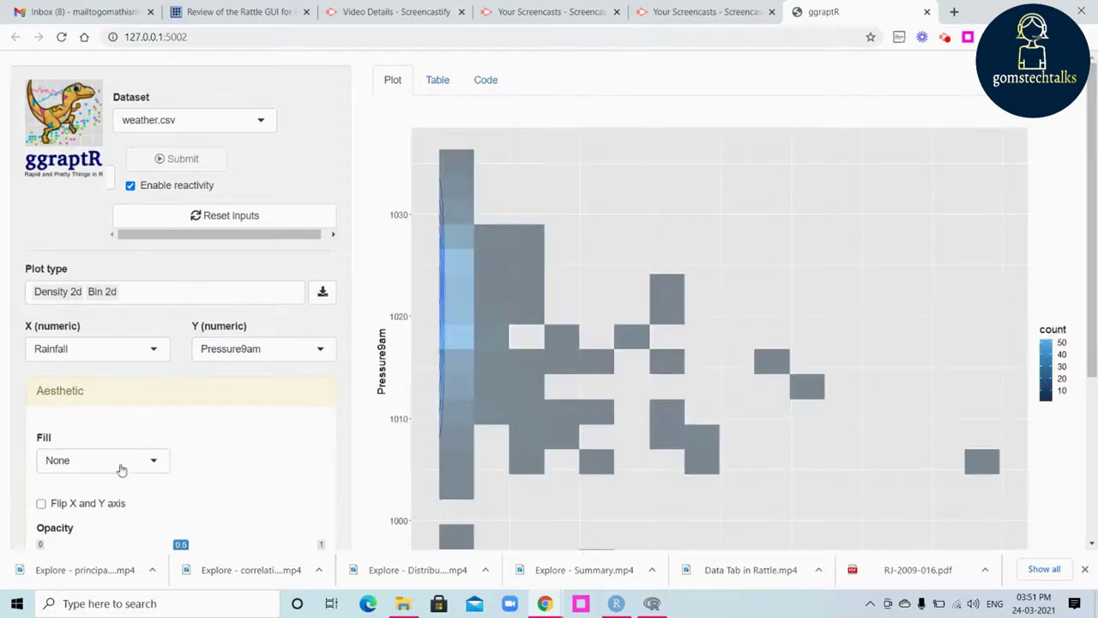
Try Date as the fill variable of the Rainfall against Pressure9am plot, and set the fill to Location instead.
left_click(120, 463)
left_click(56, 506)
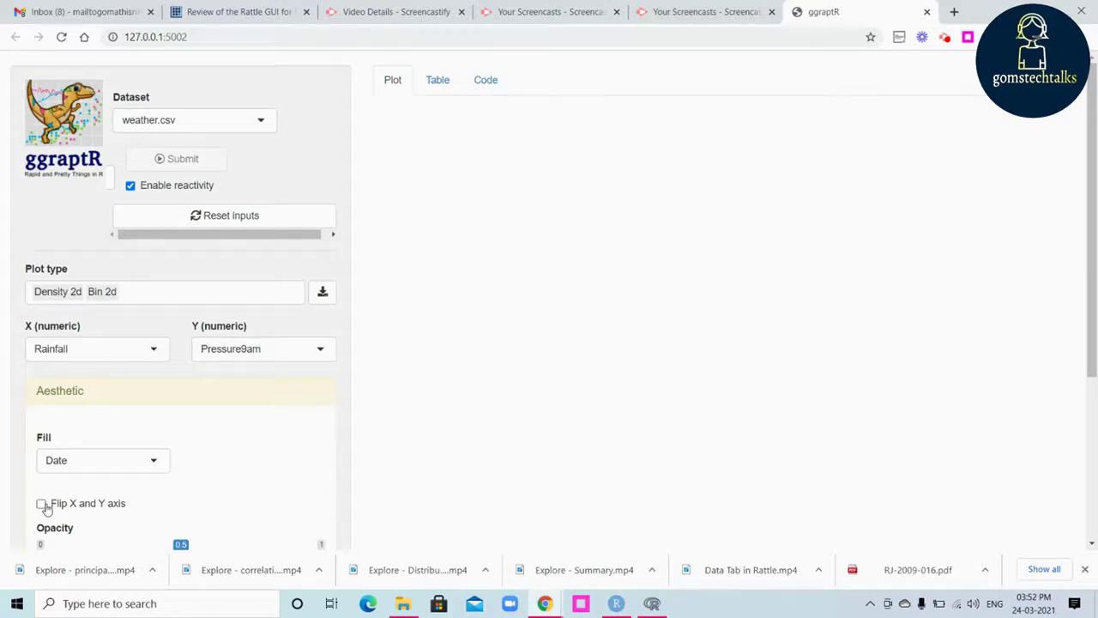
left_click_drag(1096, 268, 1096, 375)
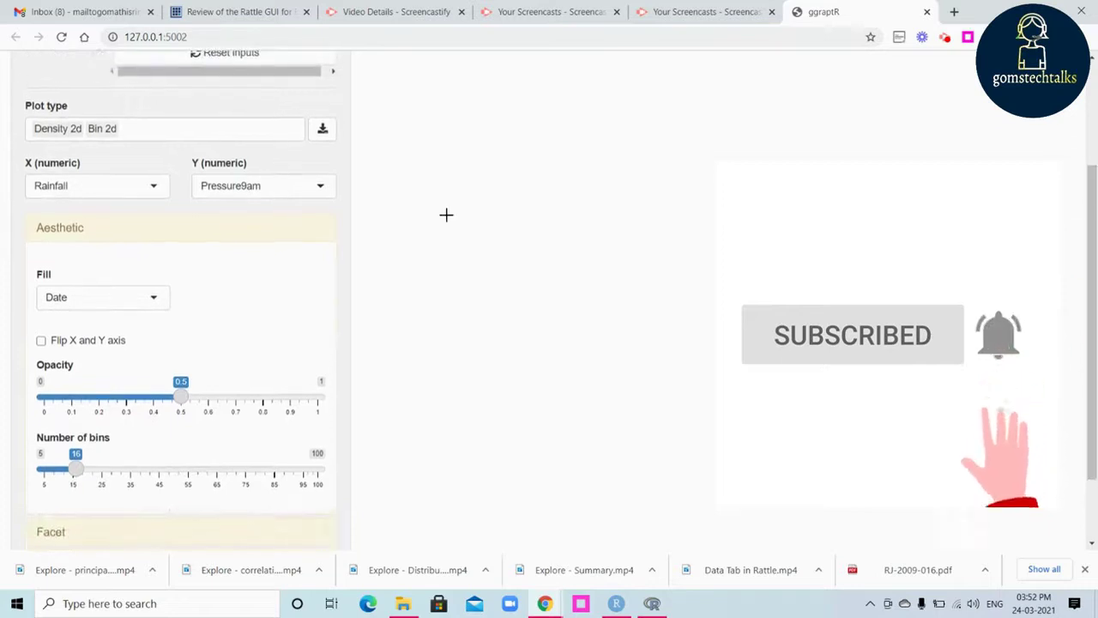
left_click(90, 298)
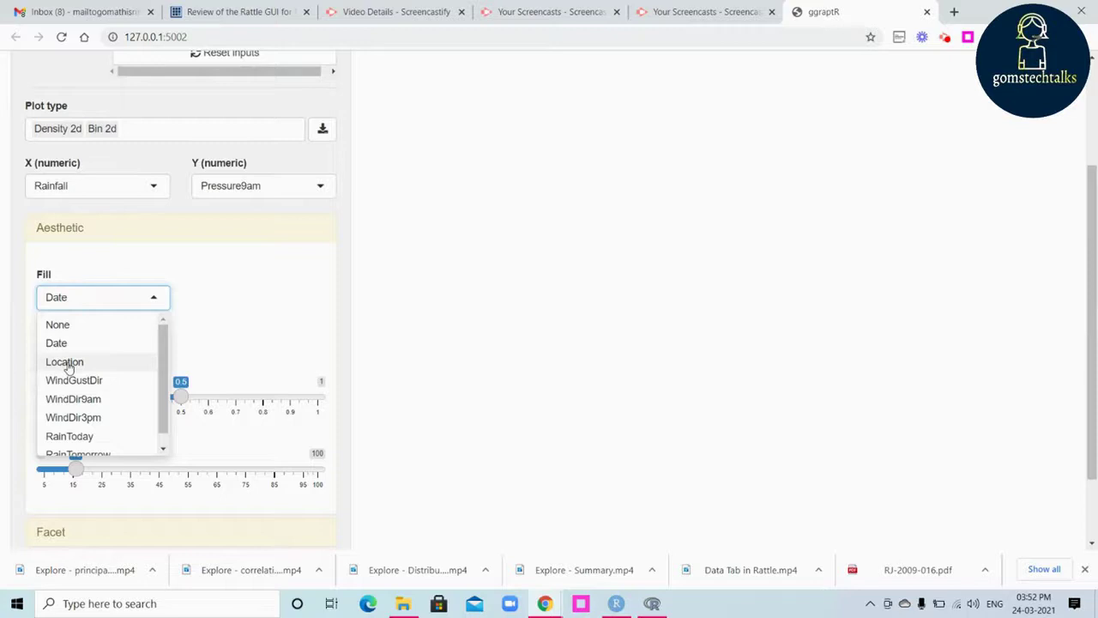
left_click(68, 362)
Set the plot's X variable to MaxTemp and check the redrawn plot against Pressure9am.
left_click(150, 185)
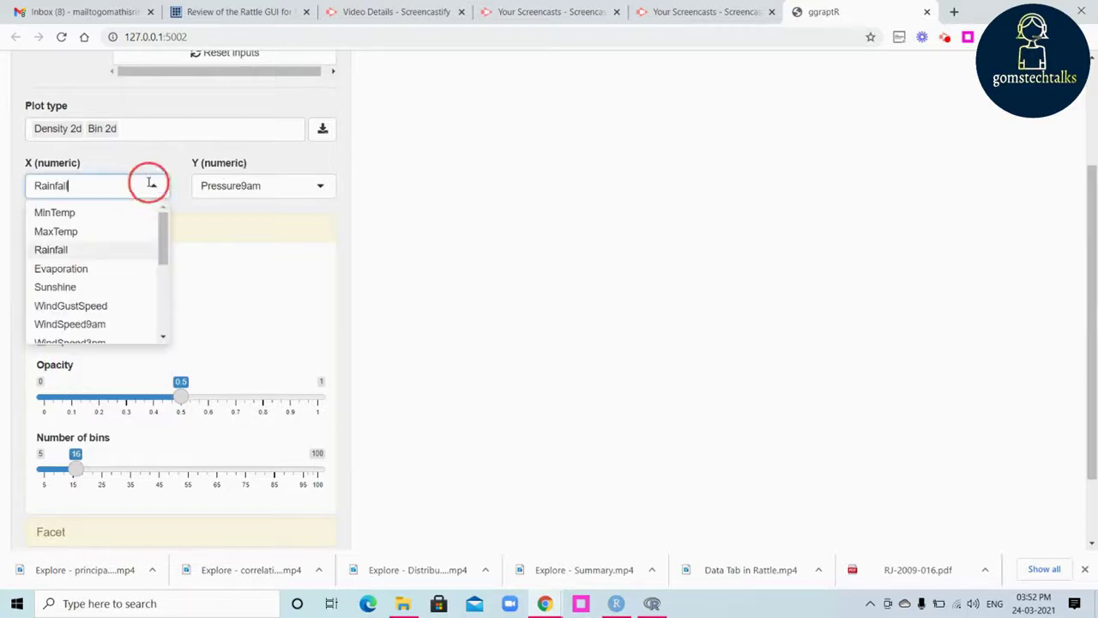
left_click(131, 232)
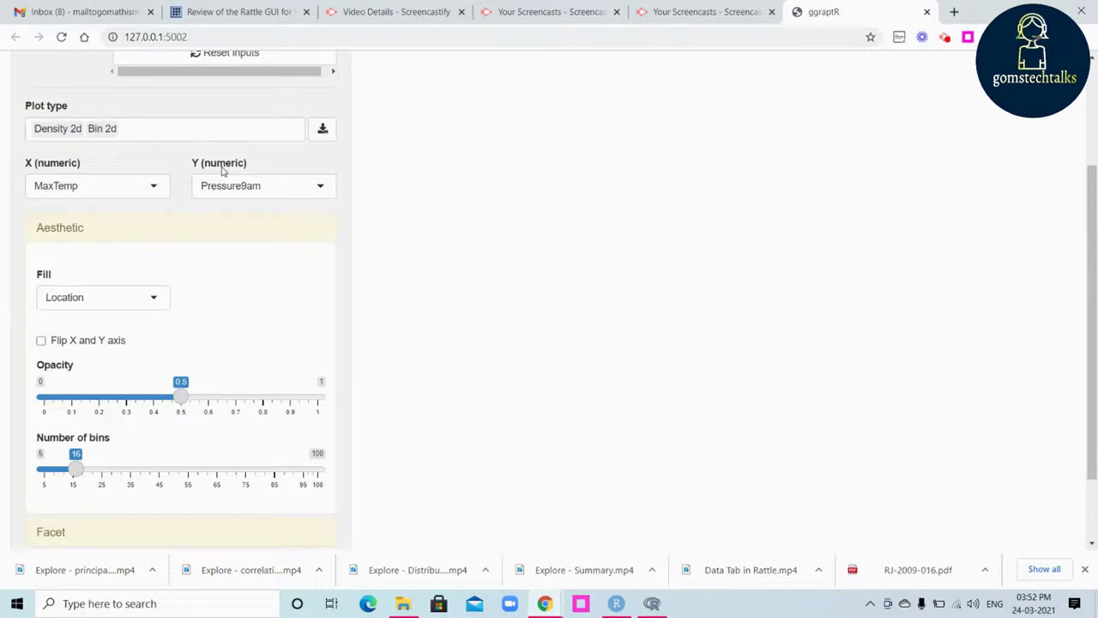
left_click_drag(1094, 343, 1095, 314)
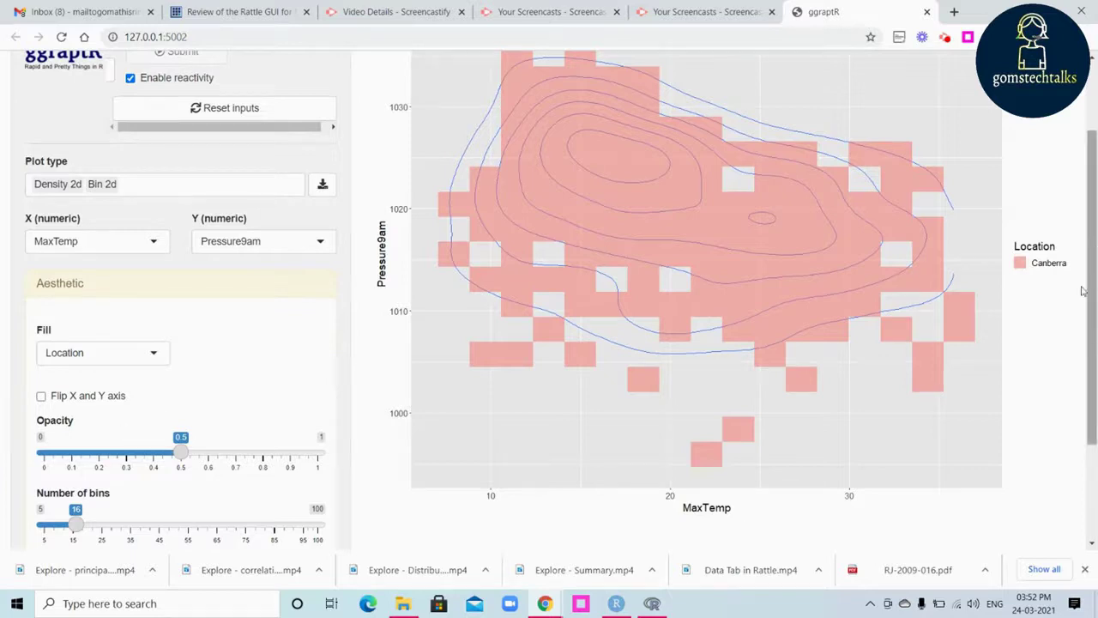
Expand the Facet and Theme settings of the plot and look through their options down to Plot Theme.
left_click_drag(1090, 273, 1094, 371)
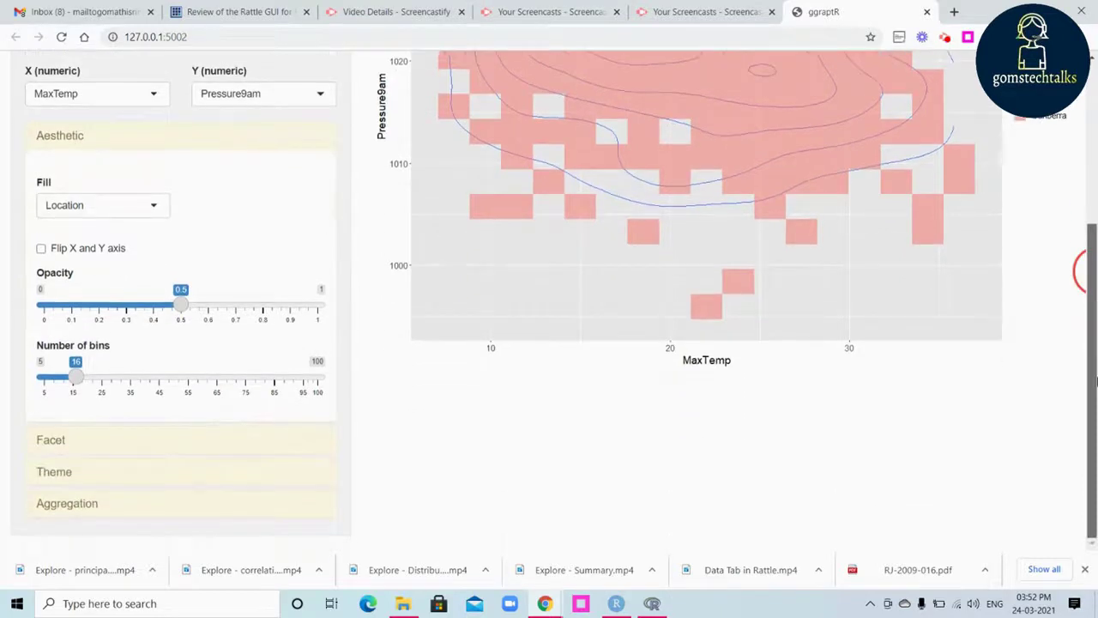
left_click(54, 441)
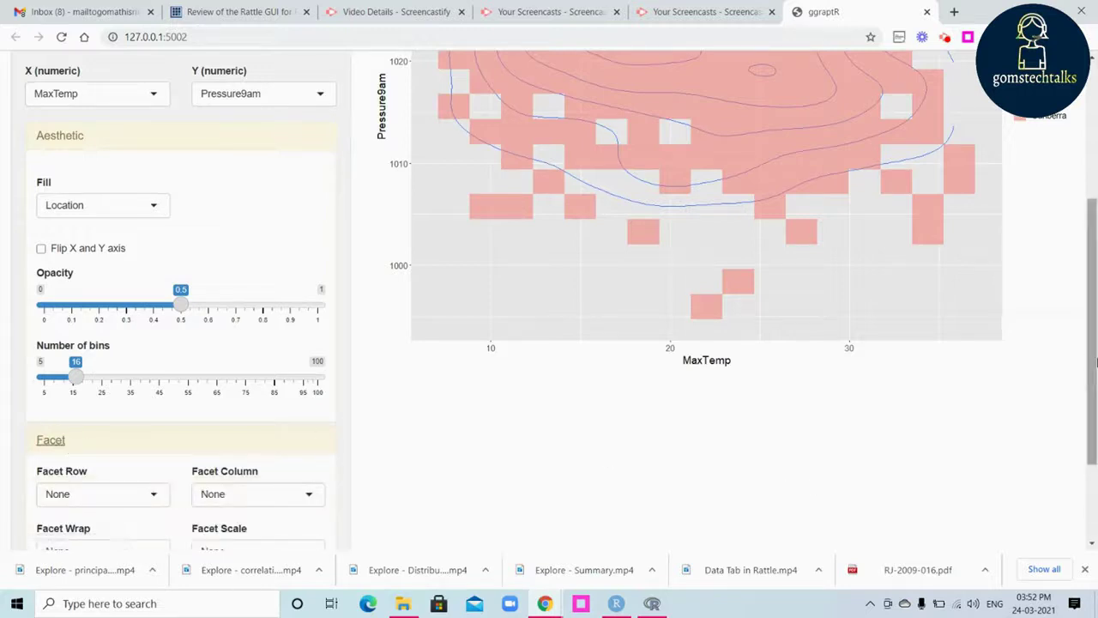
scroll(1089, 359, "down", 3)
left_click(63, 485)
left_click(62, 480)
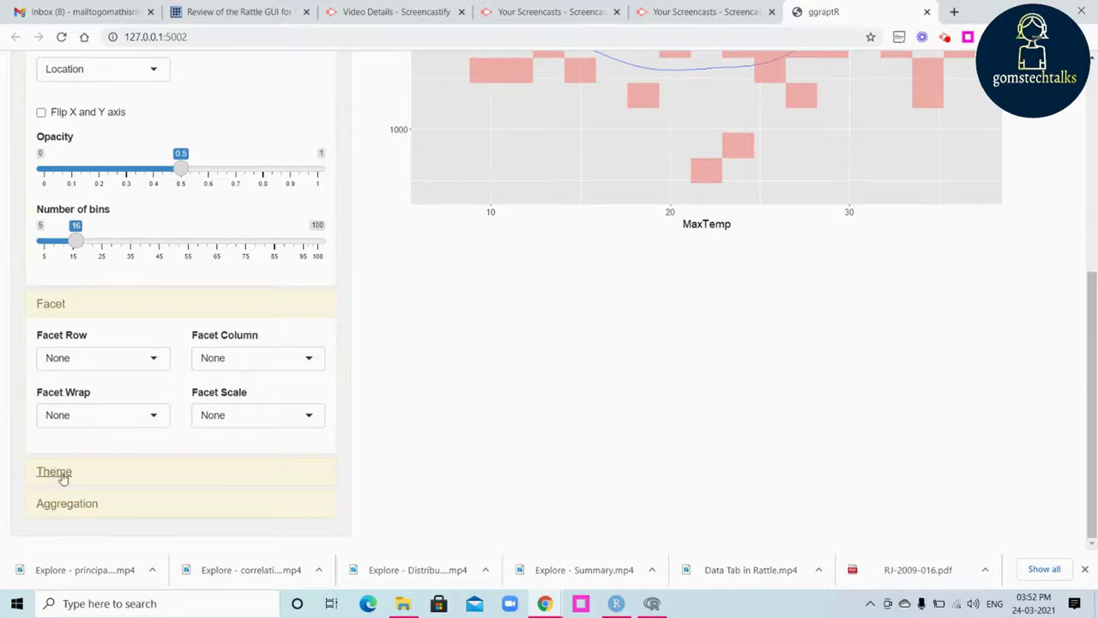
left_click(64, 473)
left_click_drag(1090, 334, 1095, 436)
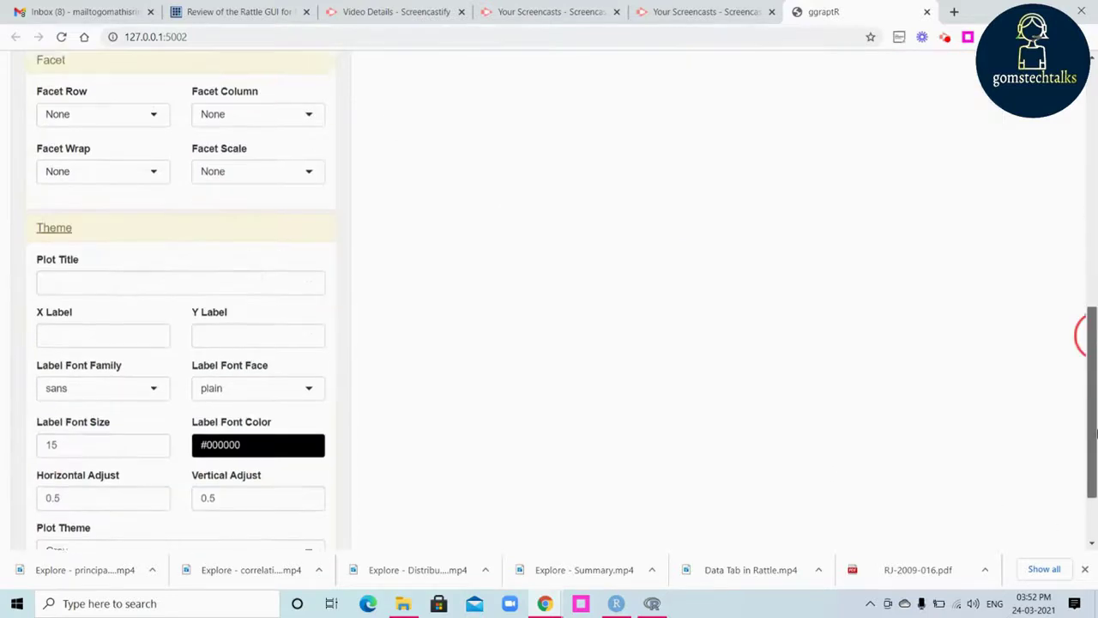
left_click_drag(1088, 335, 1095, 534)
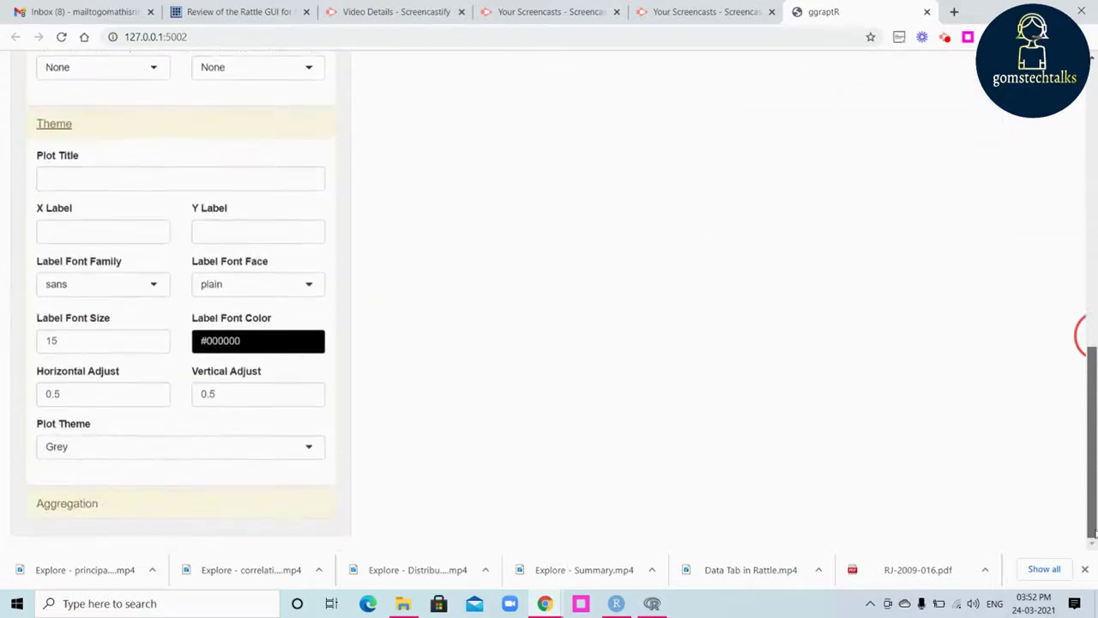
Expand the Aggregation settings and set the dataset type to Manually Aggregated.
left_click(73, 504)
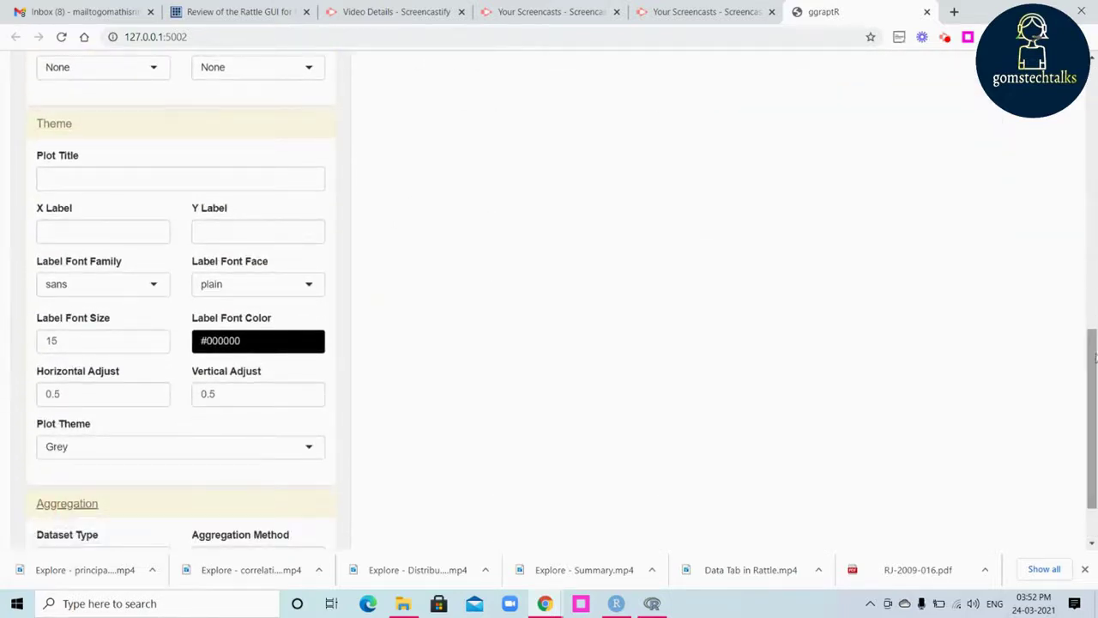
left_click_drag(1086, 354, 1094, 418)
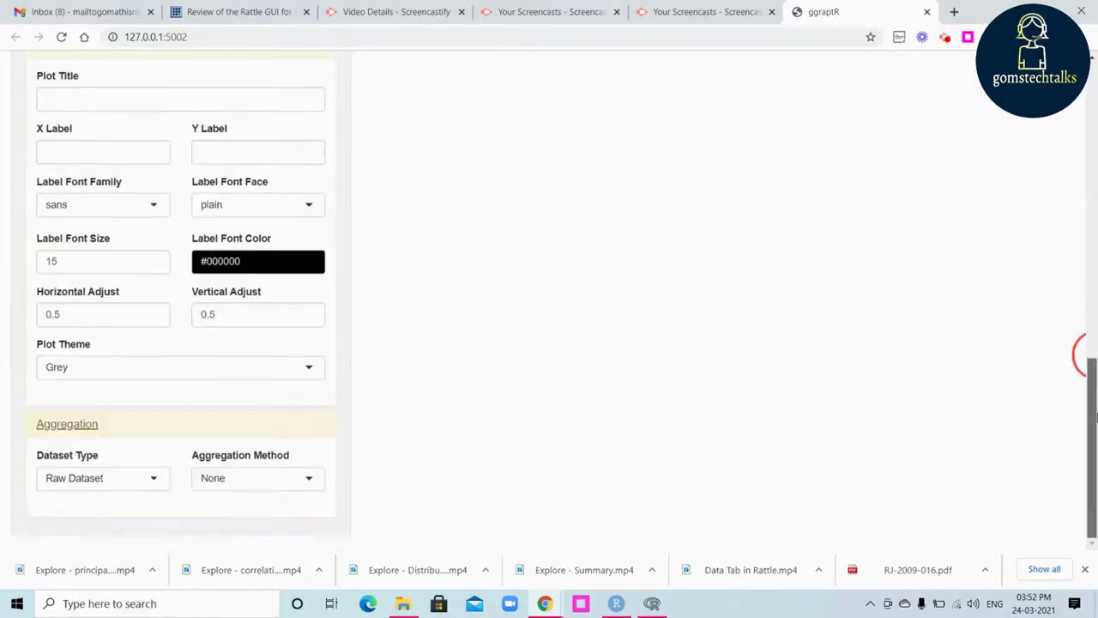
left_click(151, 478)
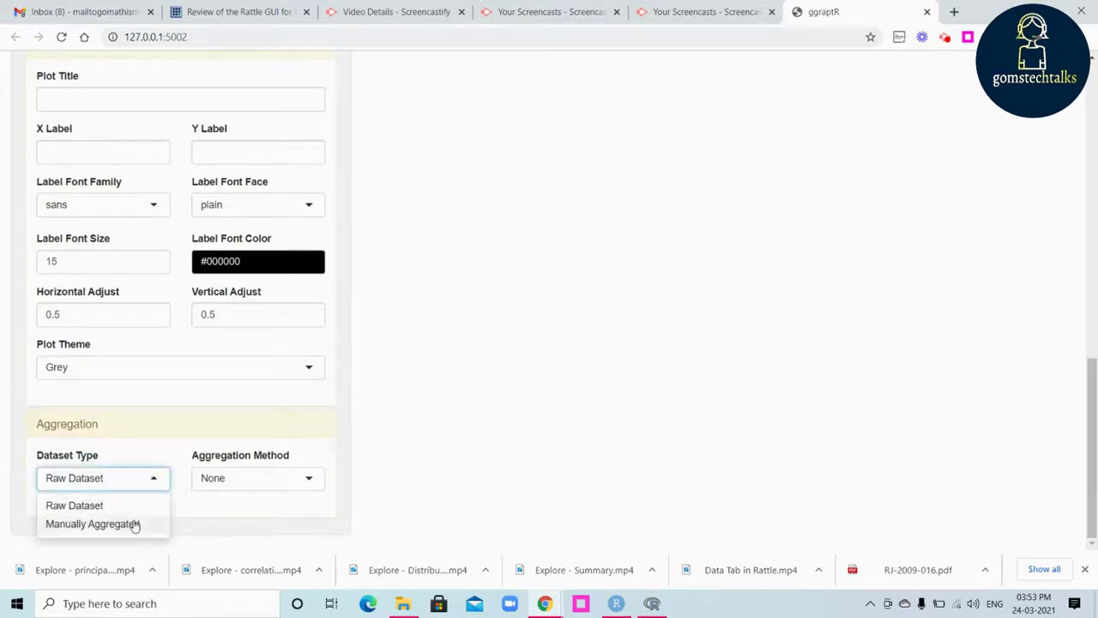
left_click(134, 524)
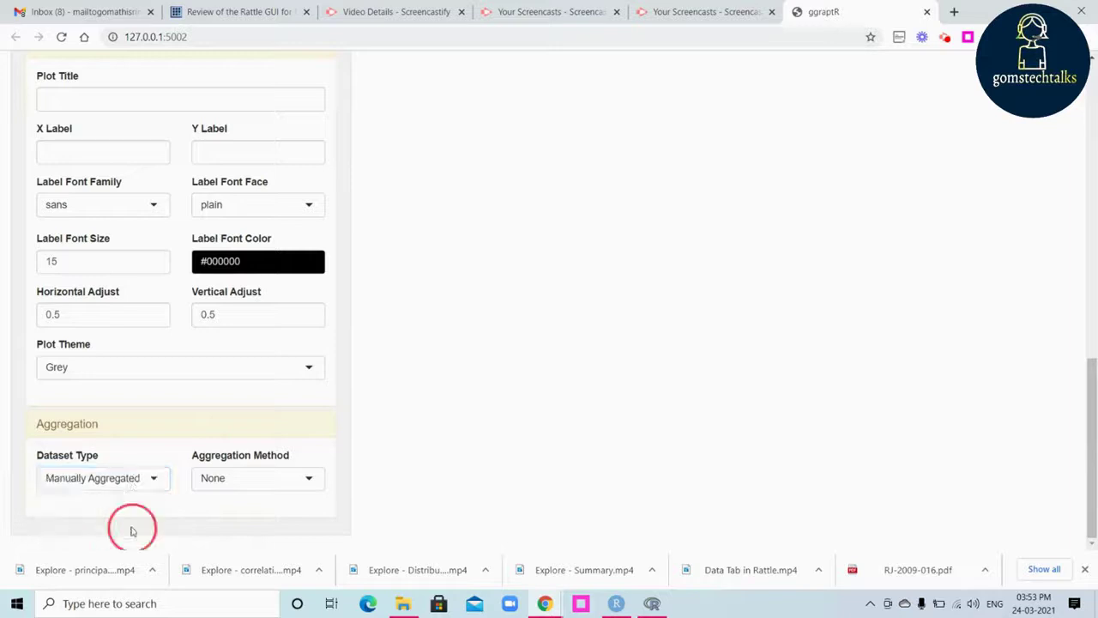
Try sum as the aggregation method and check its effect on the plot and plot type.
left_click(266, 489)
left_click(265, 486)
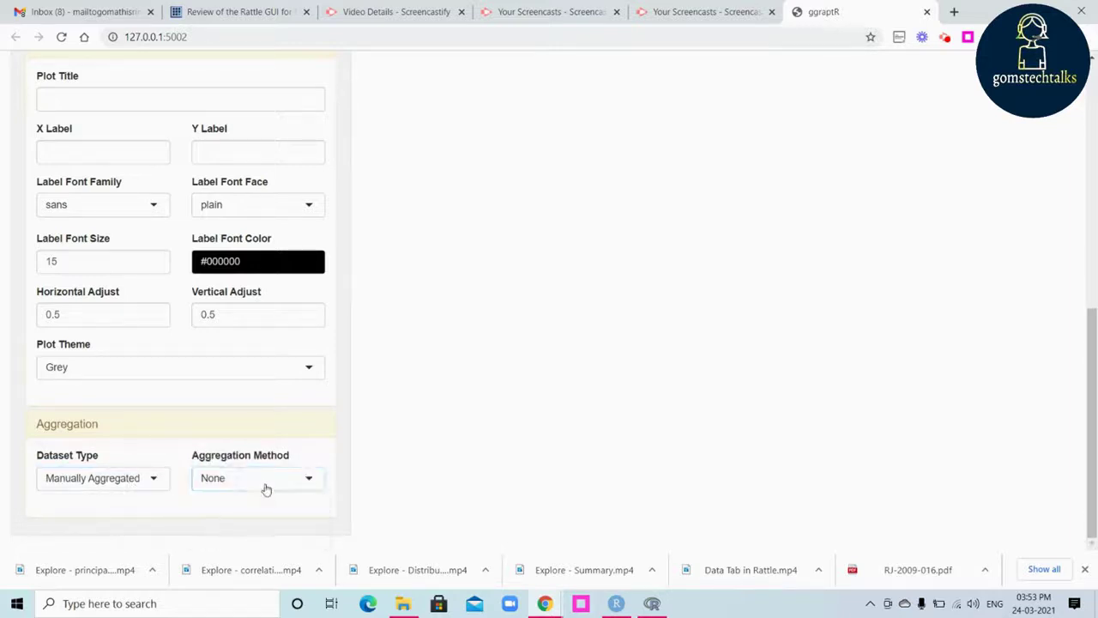
left_click(265, 489)
left_click(240, 523)
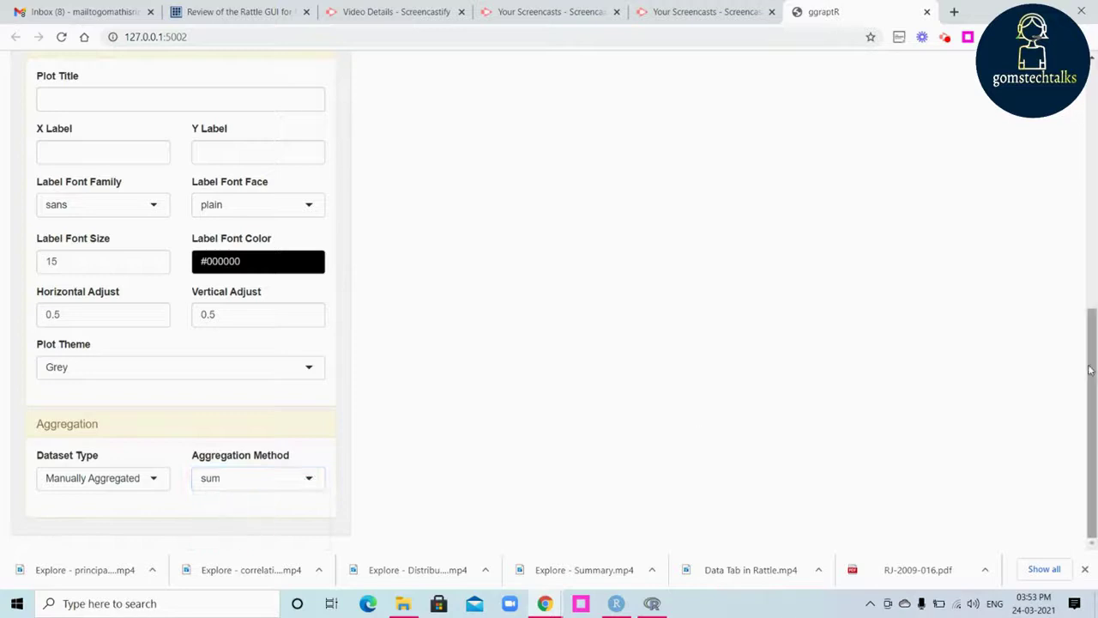
scroll(1096, 255, "up", 10)
left_click_drag(1096, 137, 1096, 134)
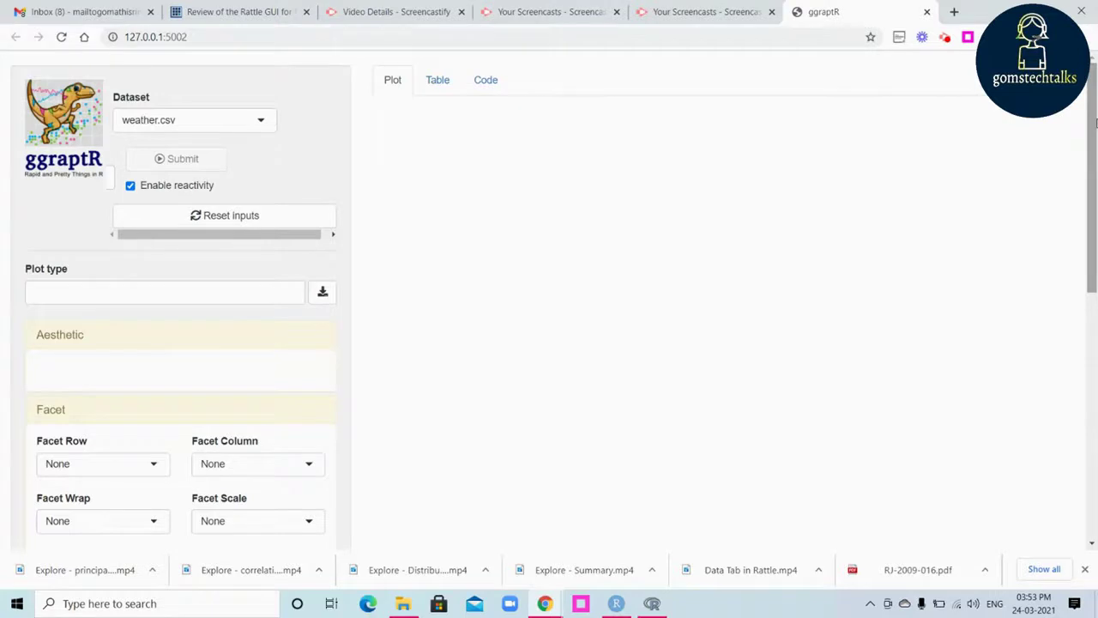
left_click_drag(1096, 123, 1082, 412)
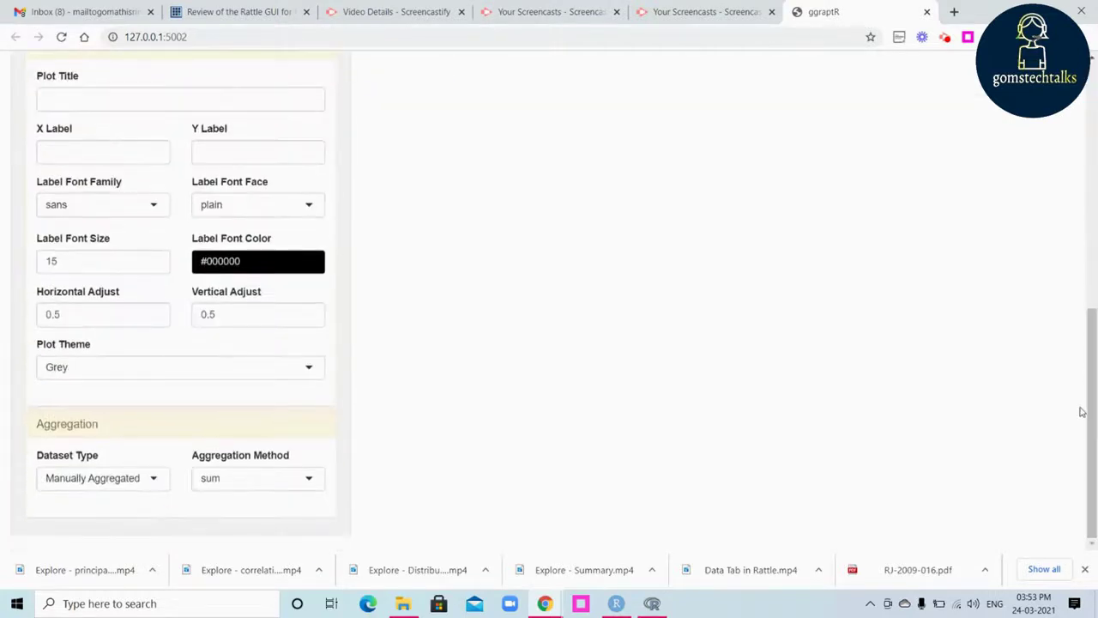
Set the aggregation method back to None and check the plot area again.
left_click(289, 482)
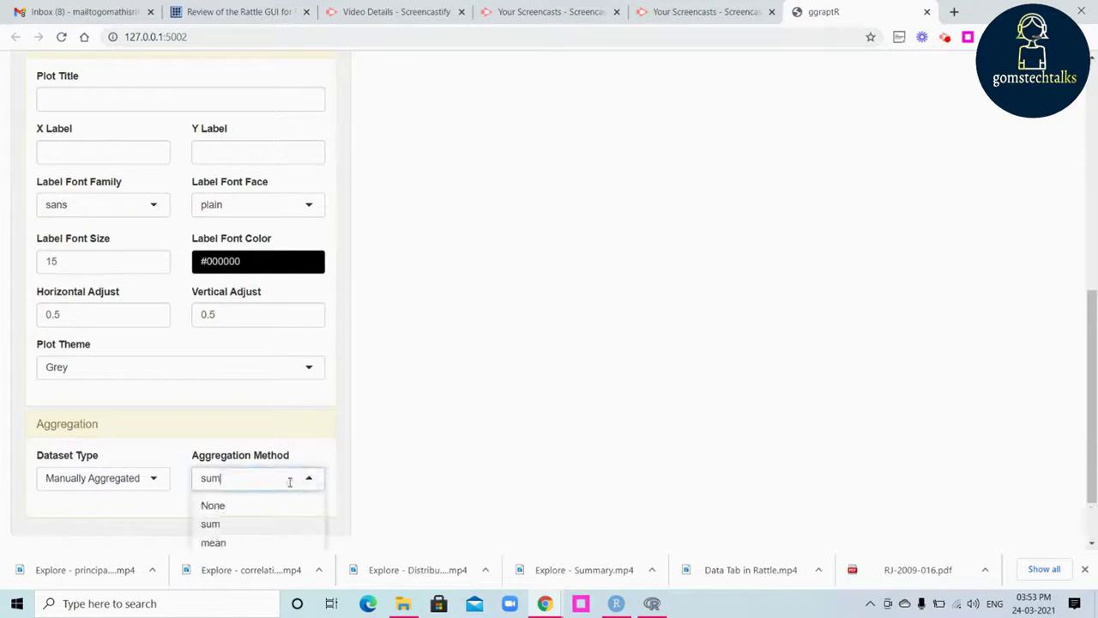
left_click(271, 510)
left_click_drag(1086, 372, 1086, 130)
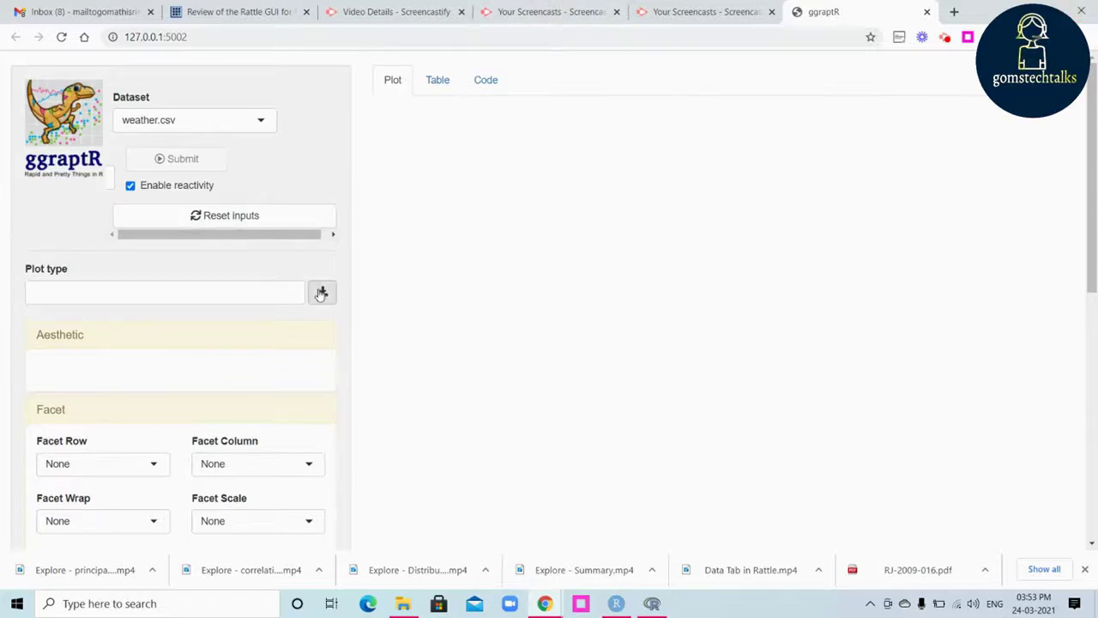
Show the weather.csv data as a table and page through its records to page 3.
left_click(434, 87)
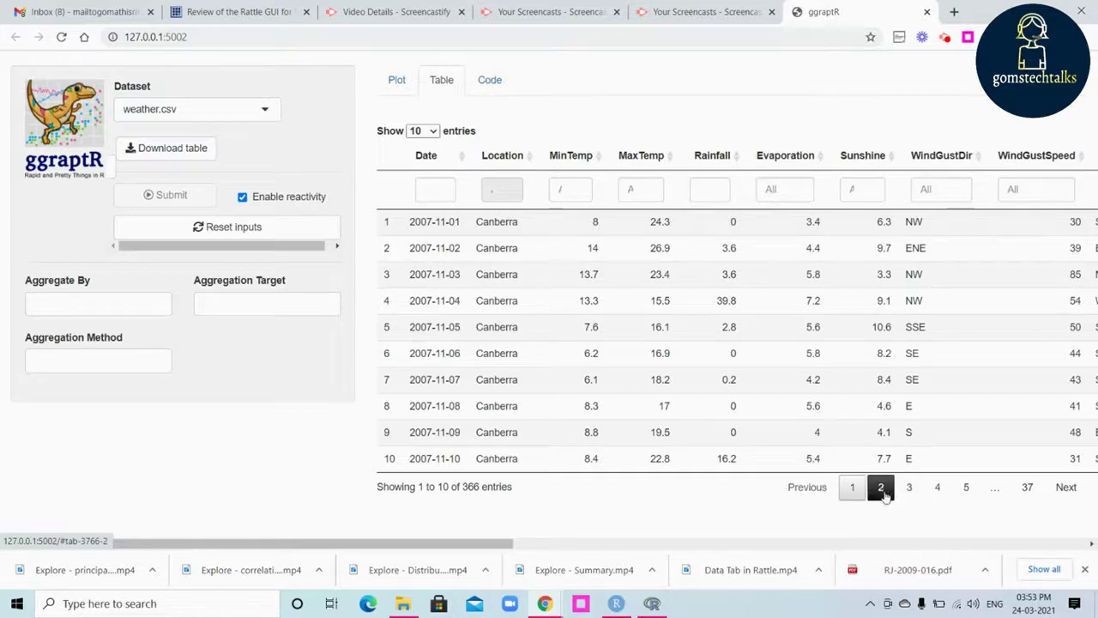
left_click(882, 491)
left_click(910, 496)
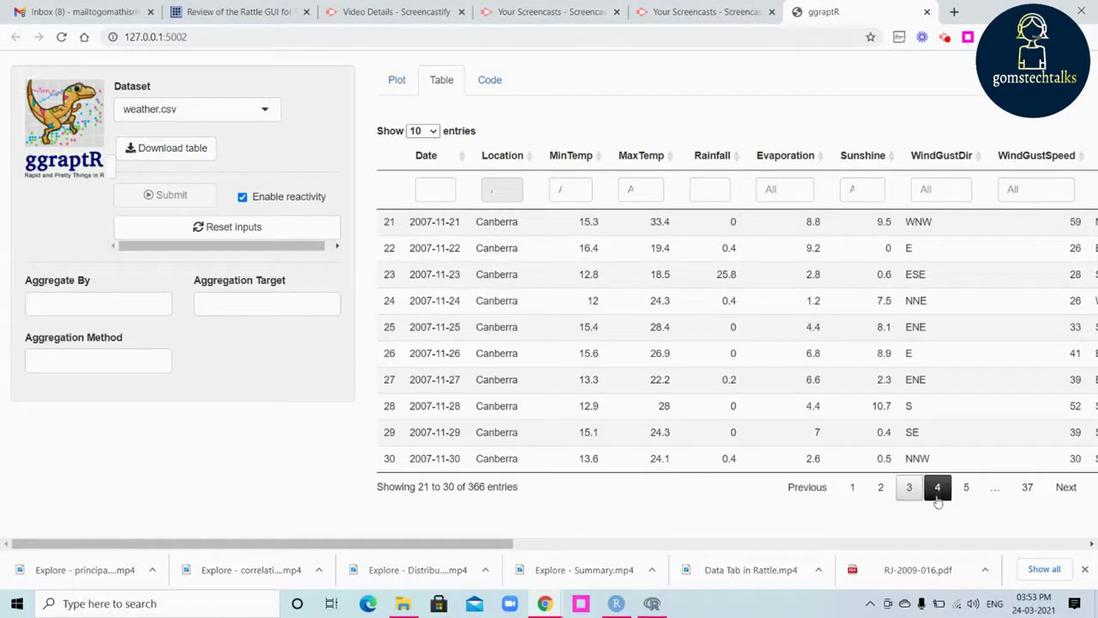
Go to page 4 of the data table and review the log of ggplot code generated for the plots.
left_click(938, 491)
left_click(488, 81)
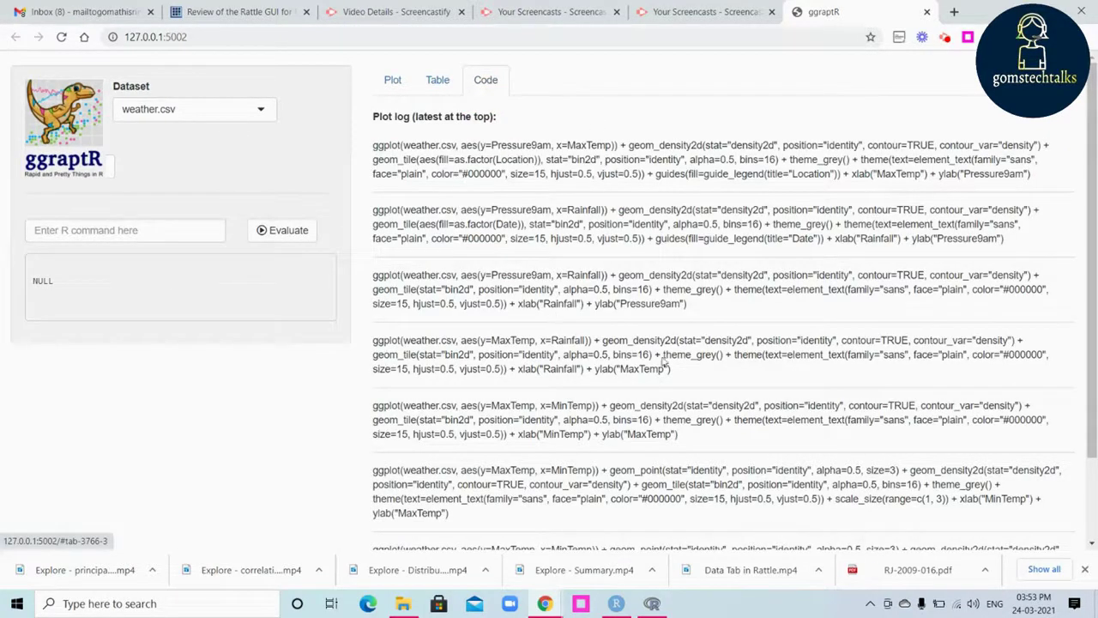
left_click_drag(1088, 191, 1083, 272)
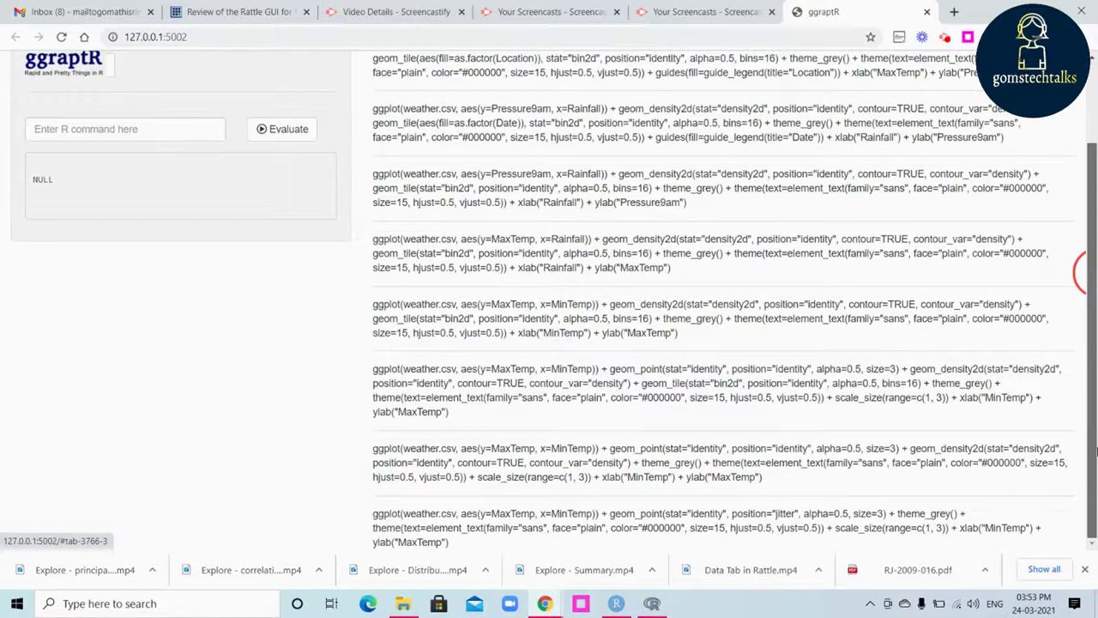
scroll(1095, 451, "up", 2)
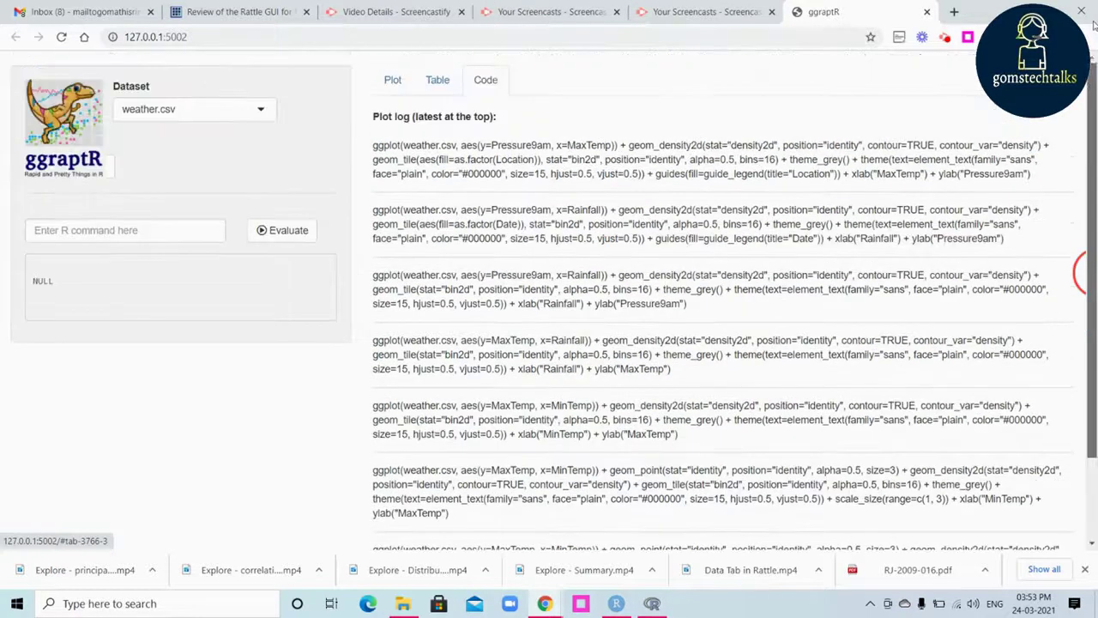
Set the plot's aggregation dataset type to Raw Dataset, check the redrawn plot, and switch back to the Rattle window.
left_click(392, 81)
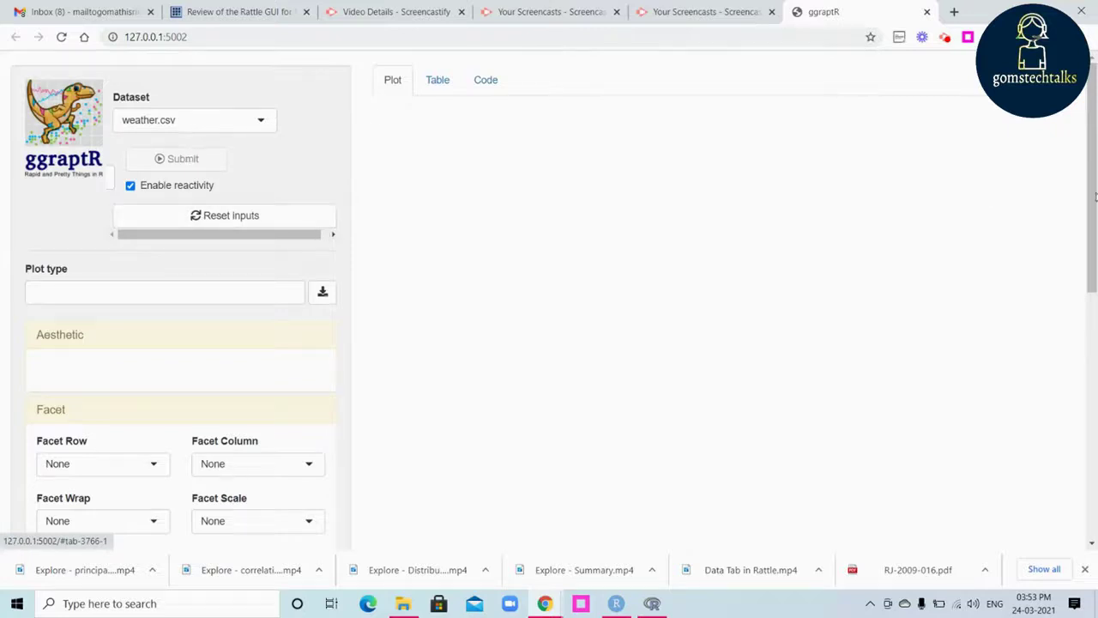
left_click_drag(1092, 169, 1094, 496)
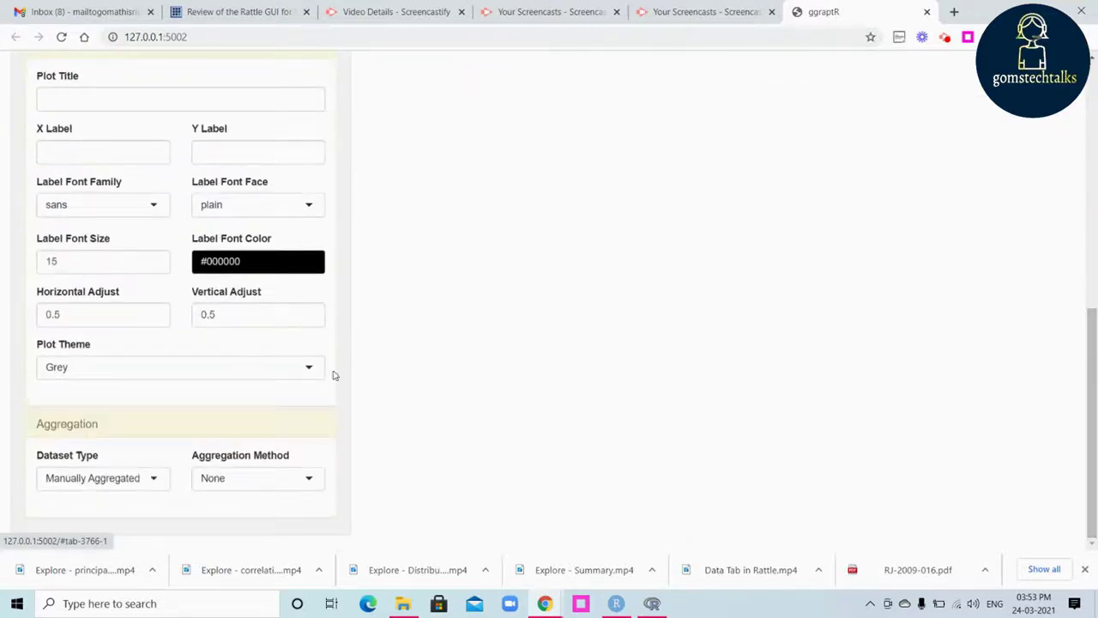
left_click(146, 480)
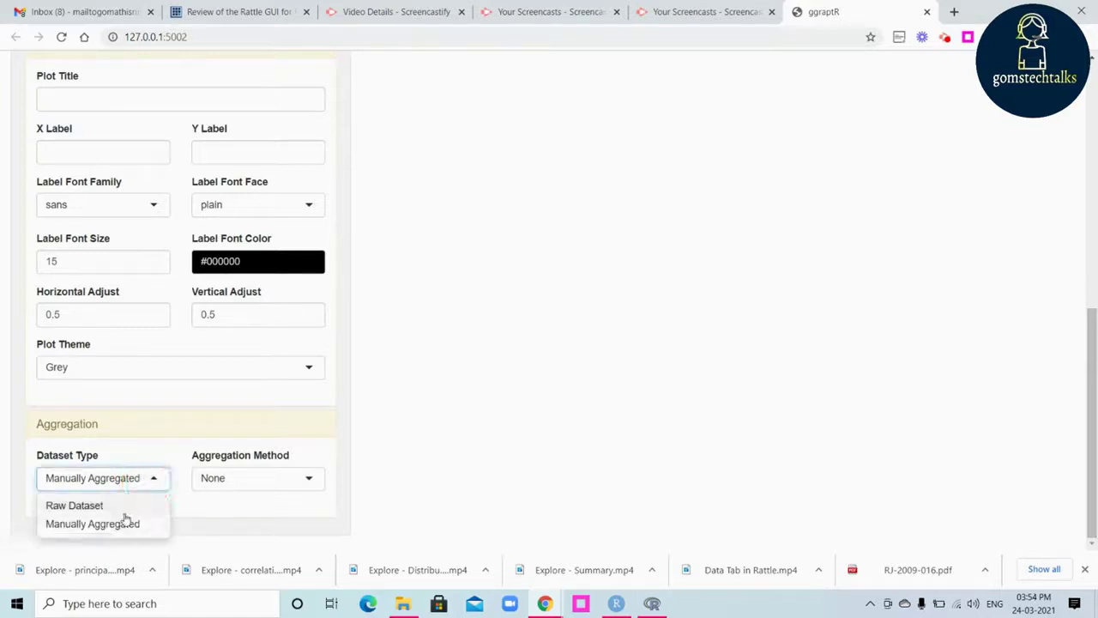
left_click(126, 508)
left_click_drag(1095, 429, 1095, 148)
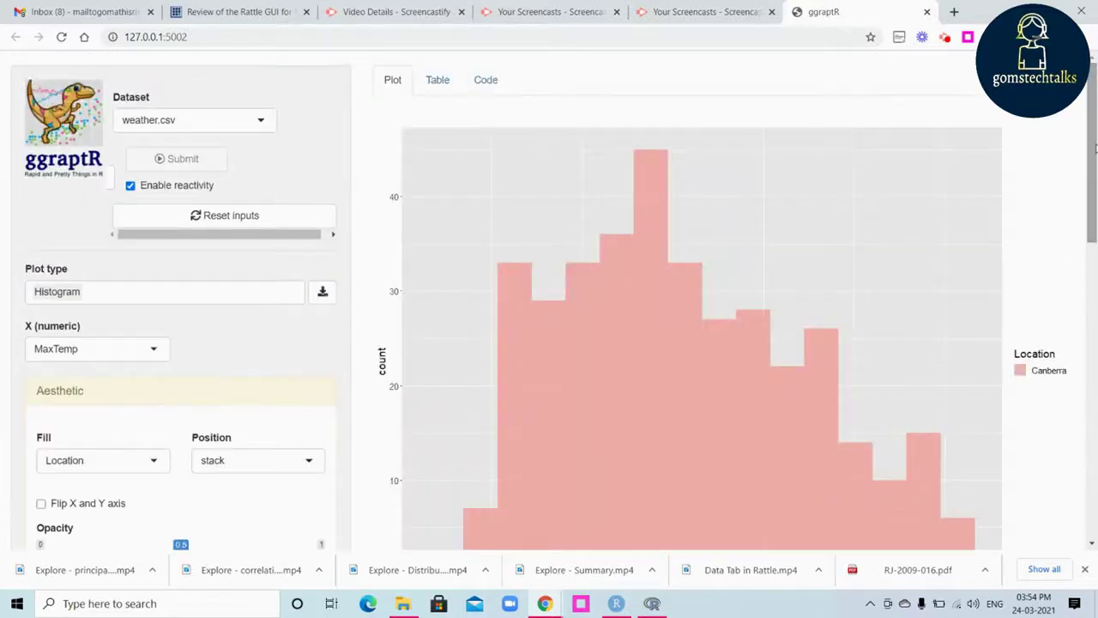
left_click_drag(1095, 147, 1092, 77)
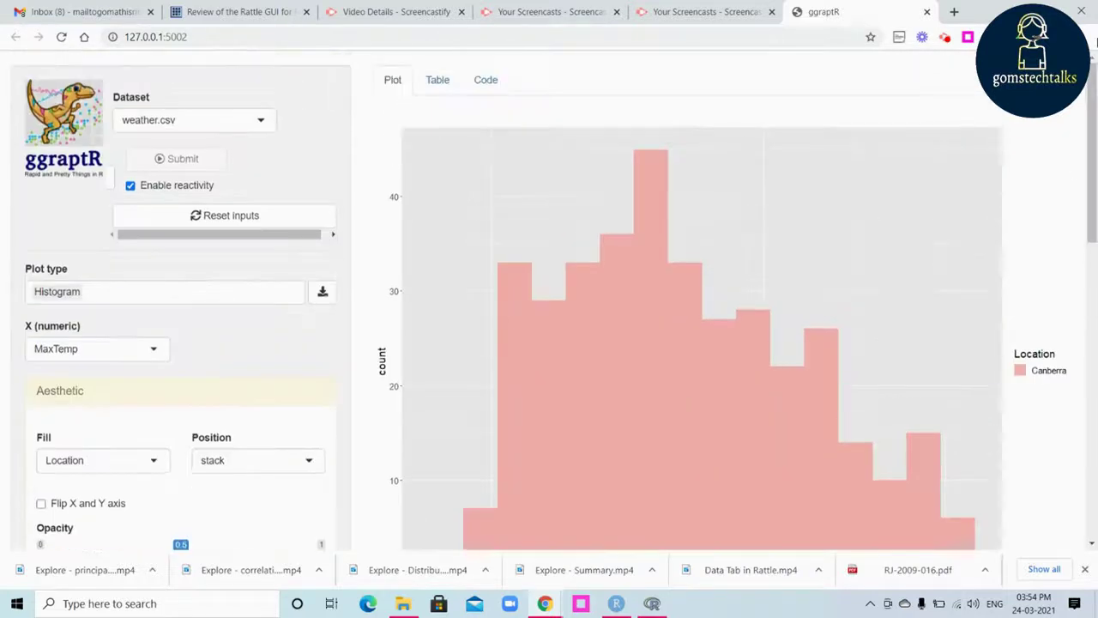
left_click(652, 605)
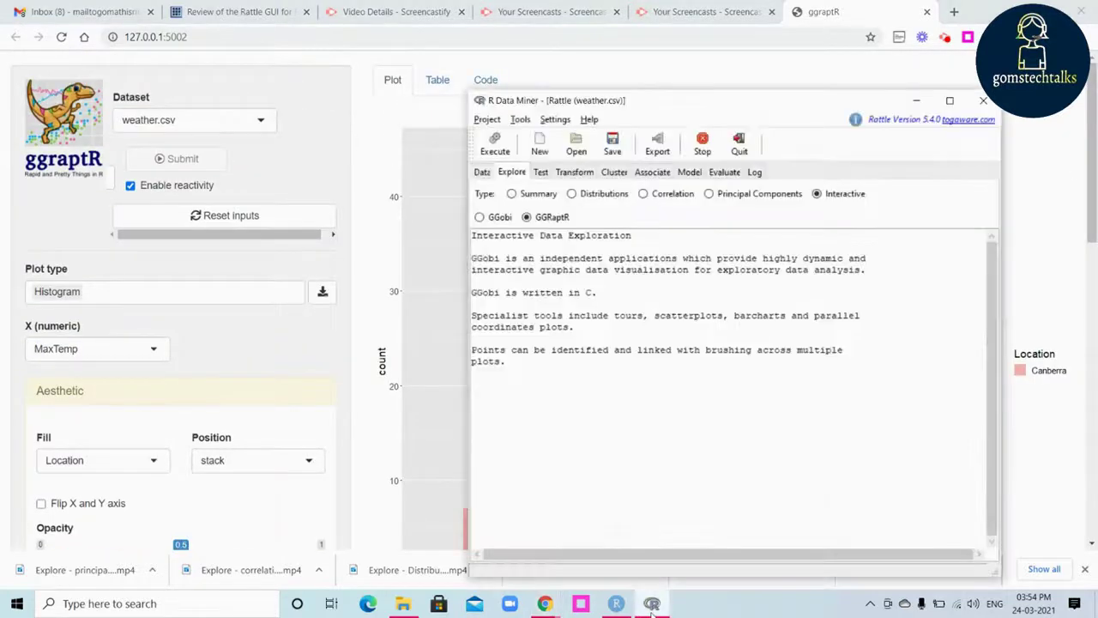